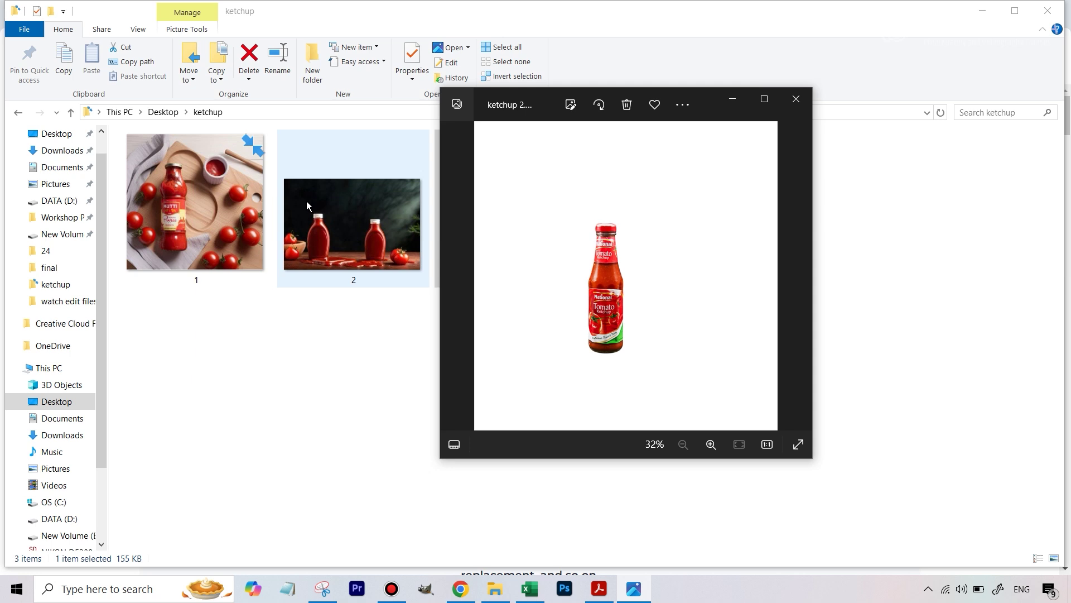
# - Bring up the replace-anything.today site in Chrome and scroll to its Image Gallery
pyautogui.click(461, 589)
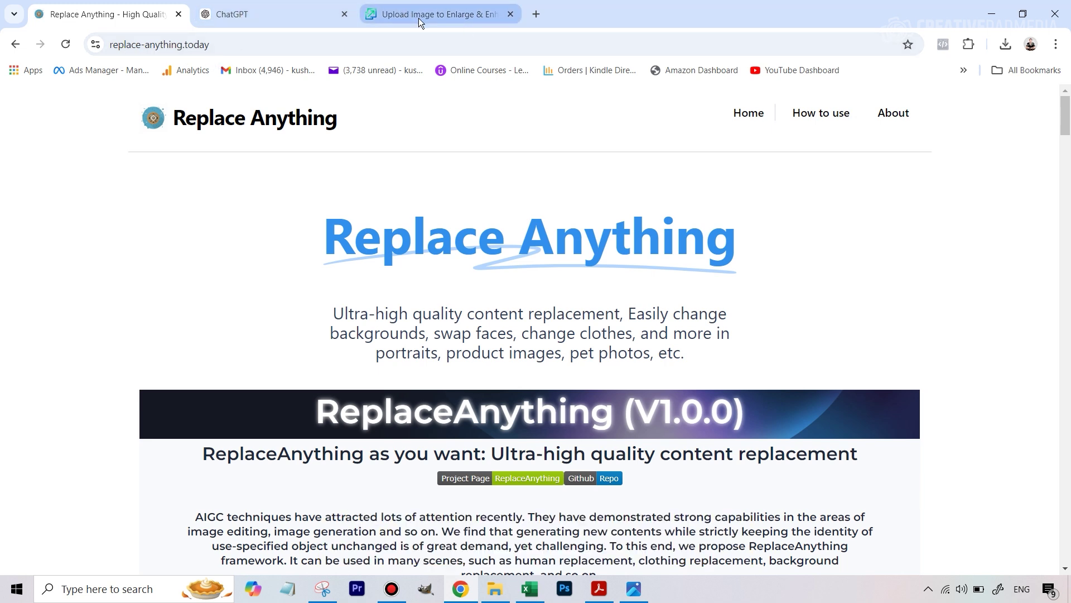
pyautogui.moveTo(423, 16)
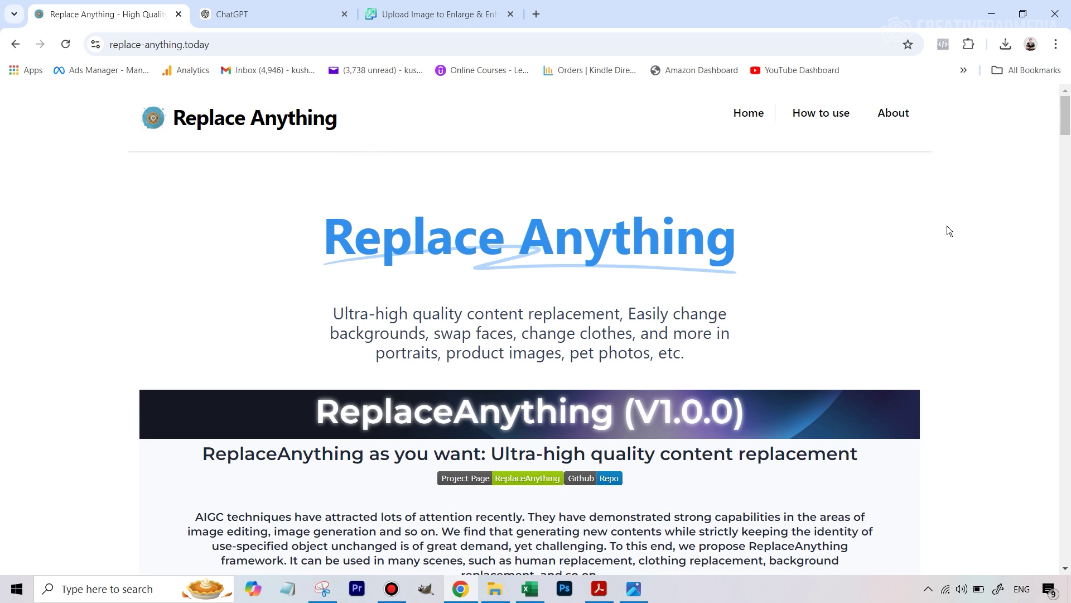
pyautogui.scroll(-6, 948, 228)
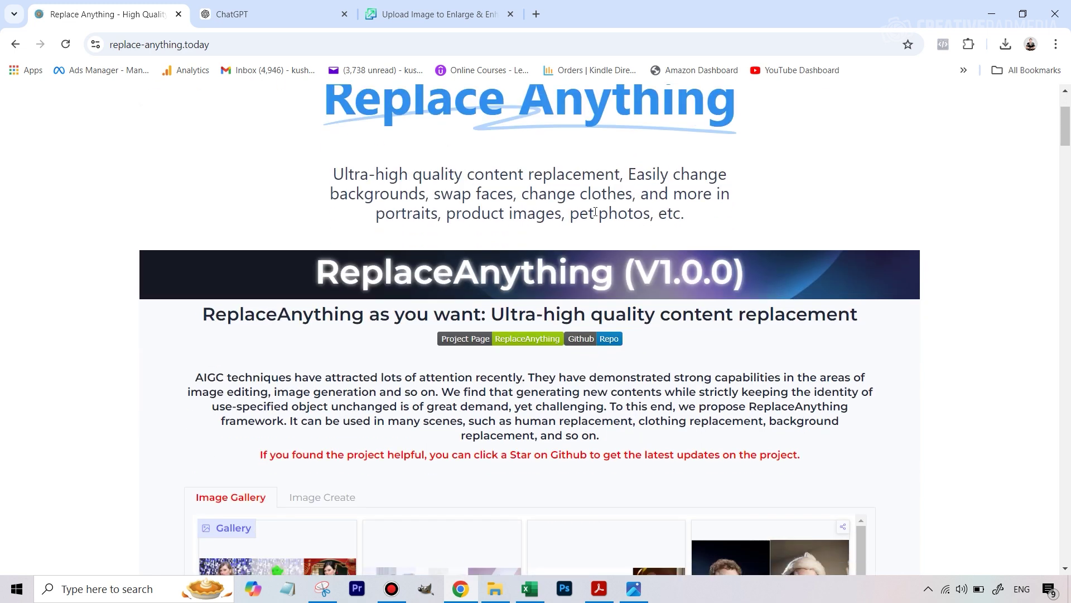
pyautogui.scroll(-1, 595, 211)
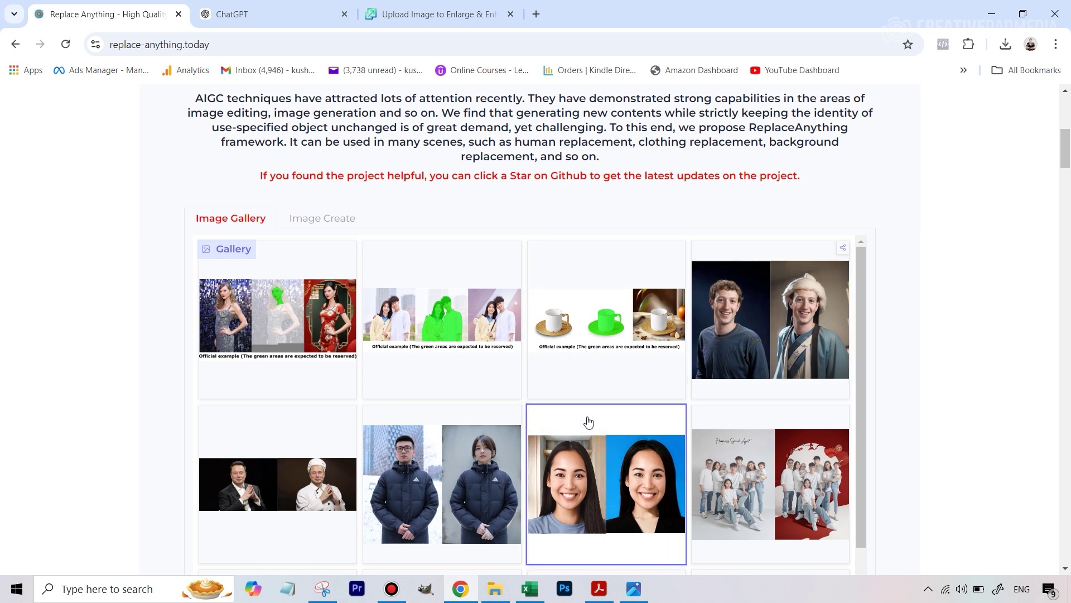
# - Upload the 'ketchup 2' photo as the input image in the Image Create workspace
pyautogui.click(327, 226)
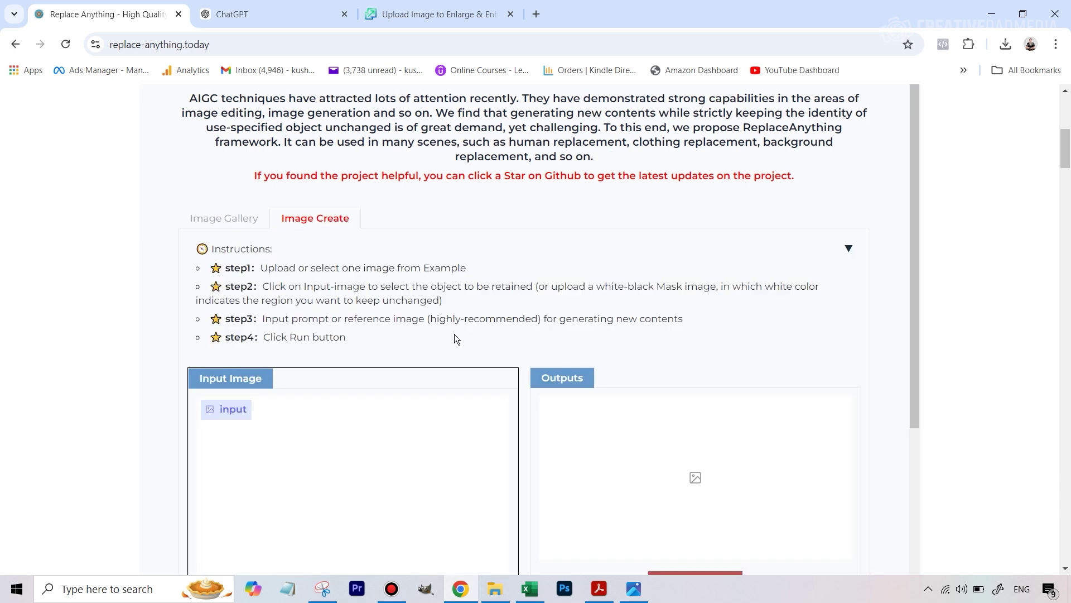
pyautogui.scroll(-4, 454, 334)
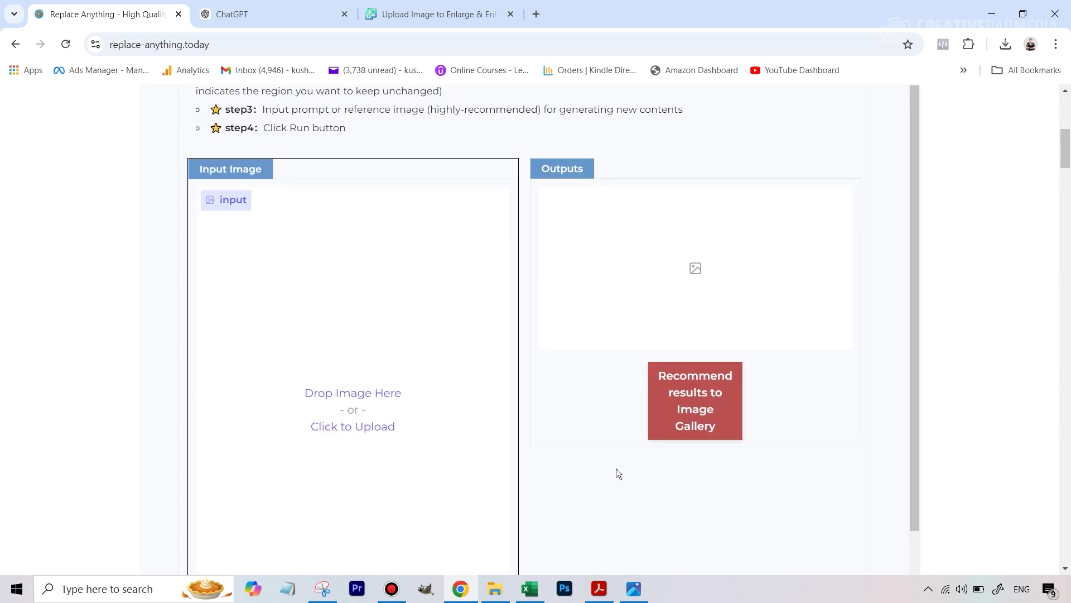
pyautogui.scroll(-1, 616, 468)
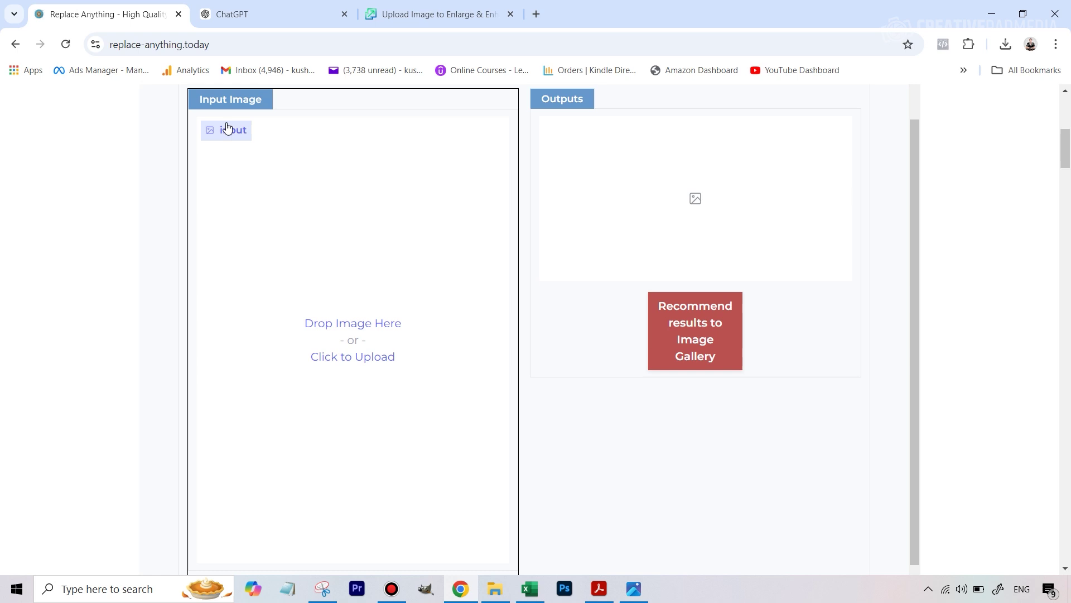
pyautogui.click(352, 332)
pyautogui.doubleClick(428, 128)
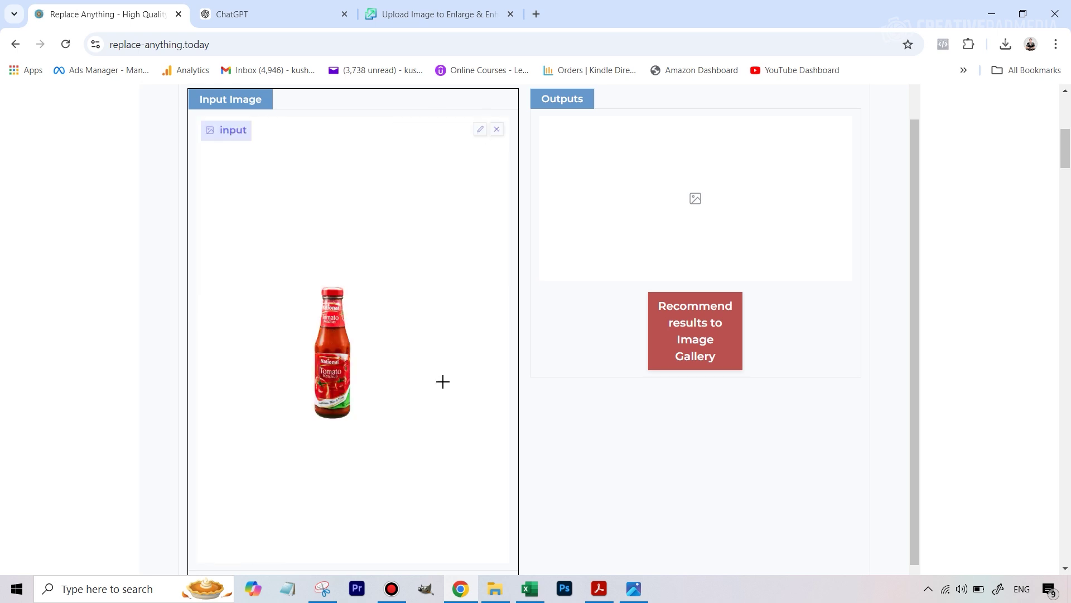
pyautogui.scroll(-4, 443, 382)
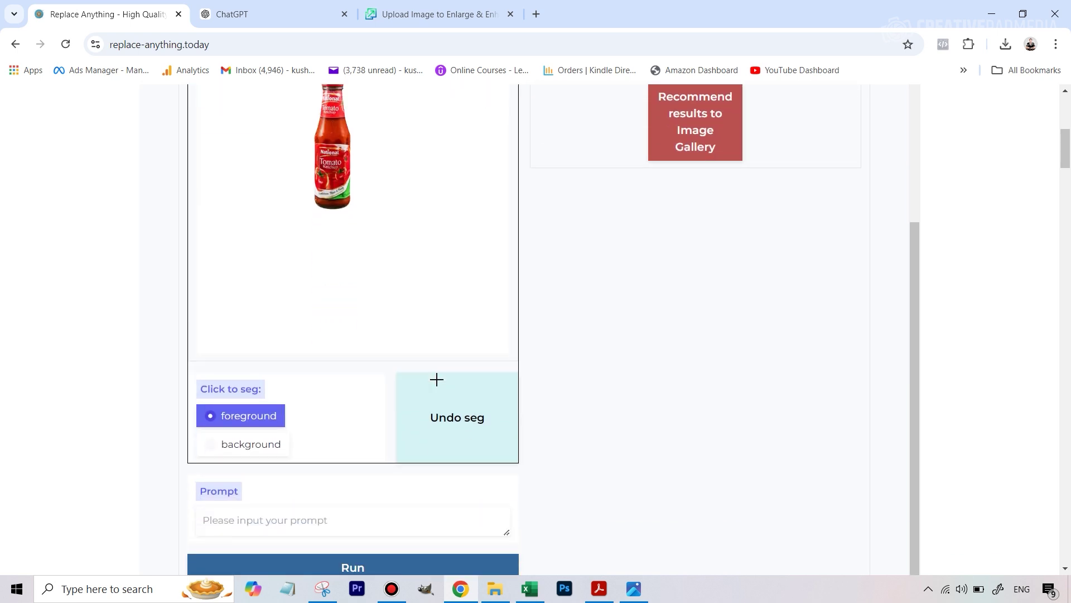
pyautogui.scroll(1, 437, 379)
pyautogui.scroll(-4, 399, 521)
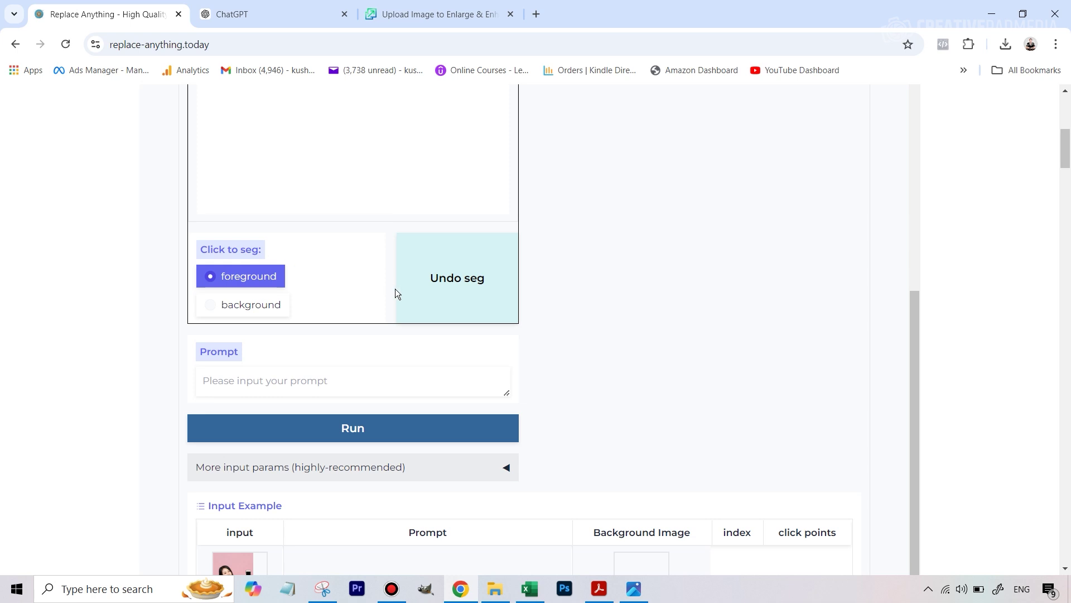
pyautogui.scroll(-1, 394, 293)
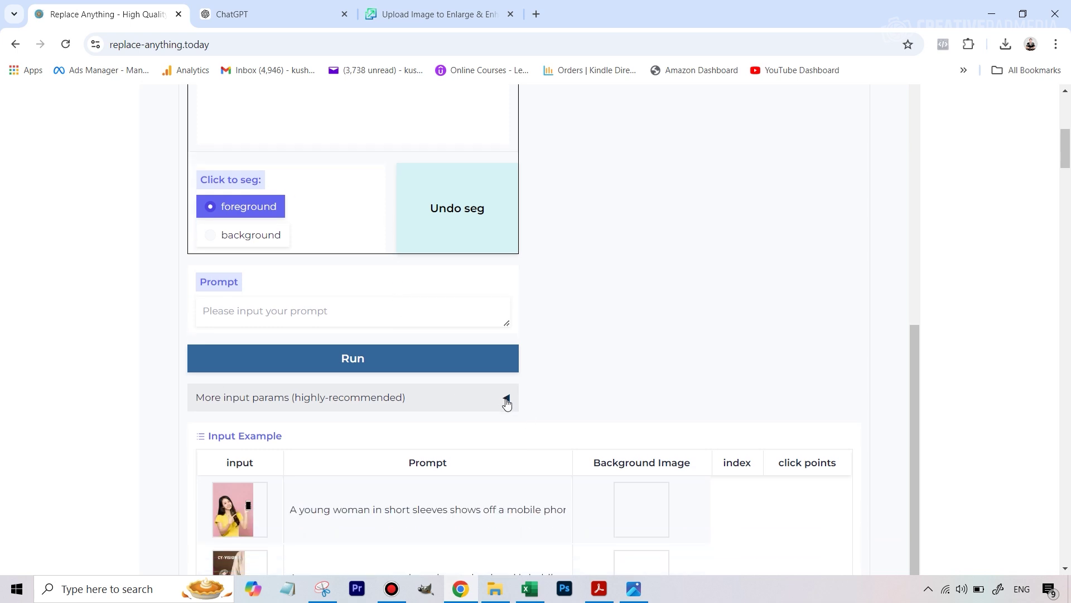
pyautogui.scroll(5, 610, 263)
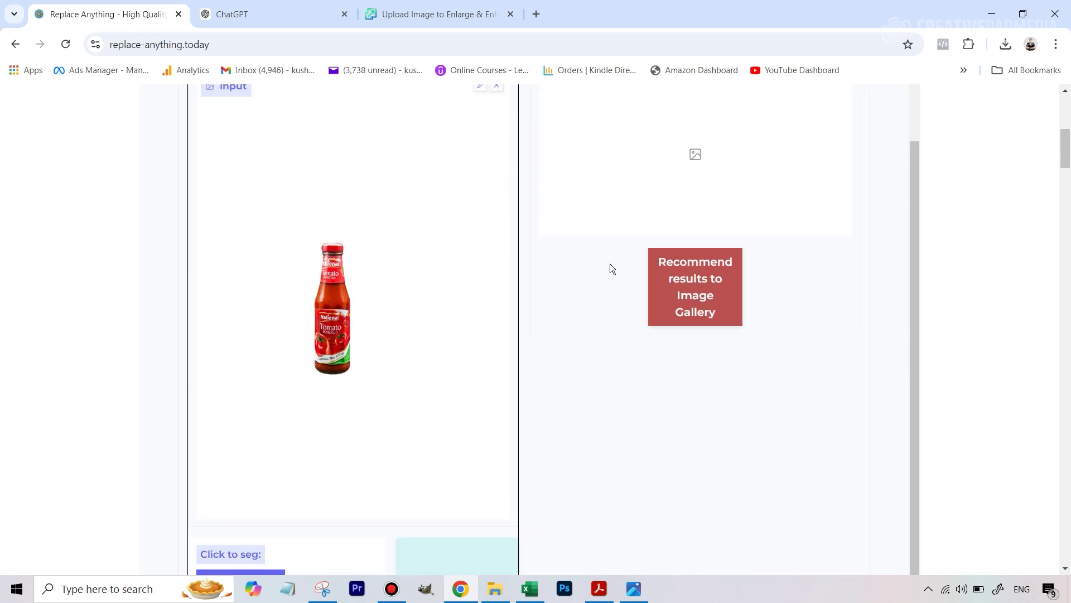
pyautogui.scroll(2, 608, 265)
pyautogui.scroll(-1, 607, 265)
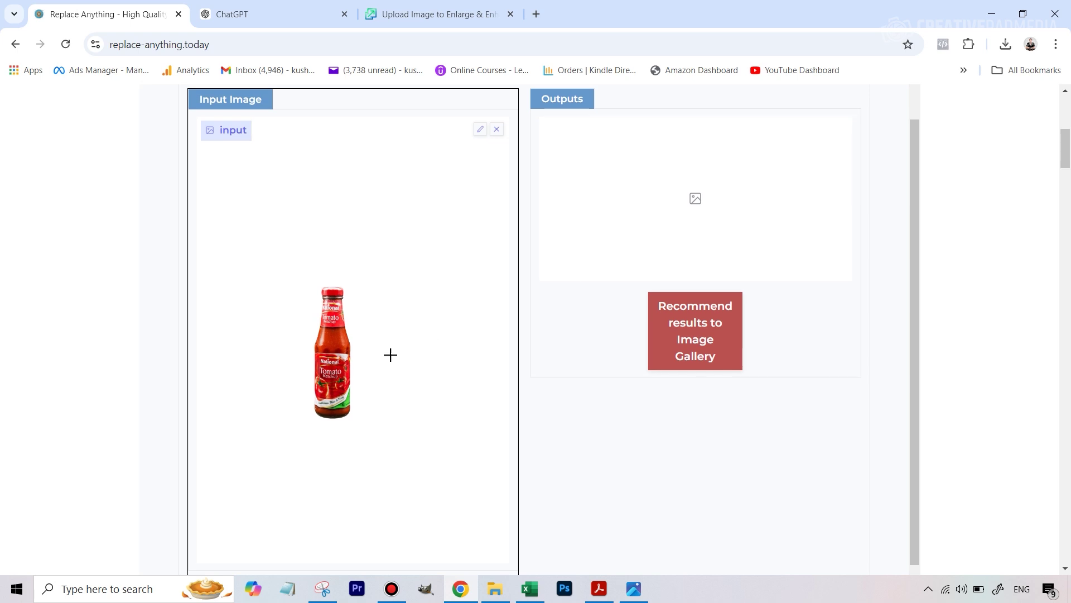
pyautogui.scroll(-2, 390, 355)
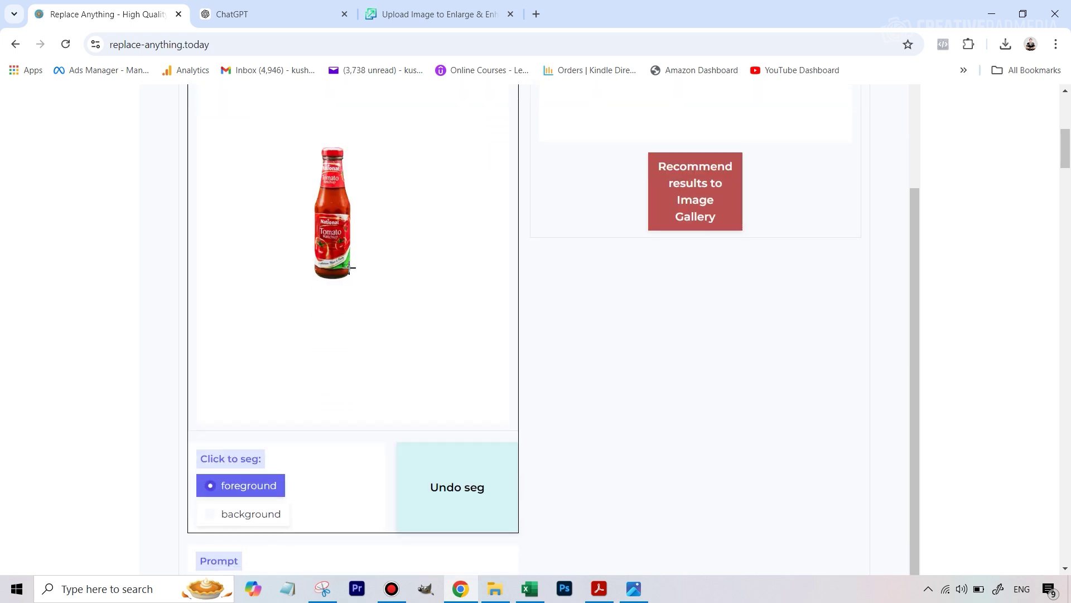
pyautogui.scroll(1, 377, 179)
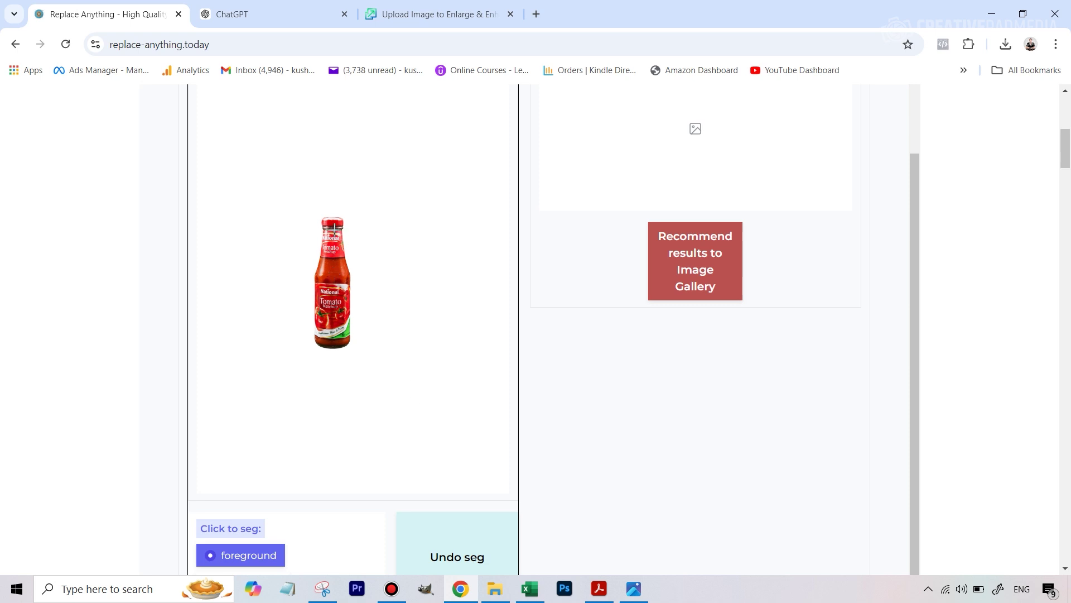
pyautogui.scroll(-1, 374, 297)
pyautogui.scroll(-2, 375, 297)
pyautogui.scroll(1, 375, 296)
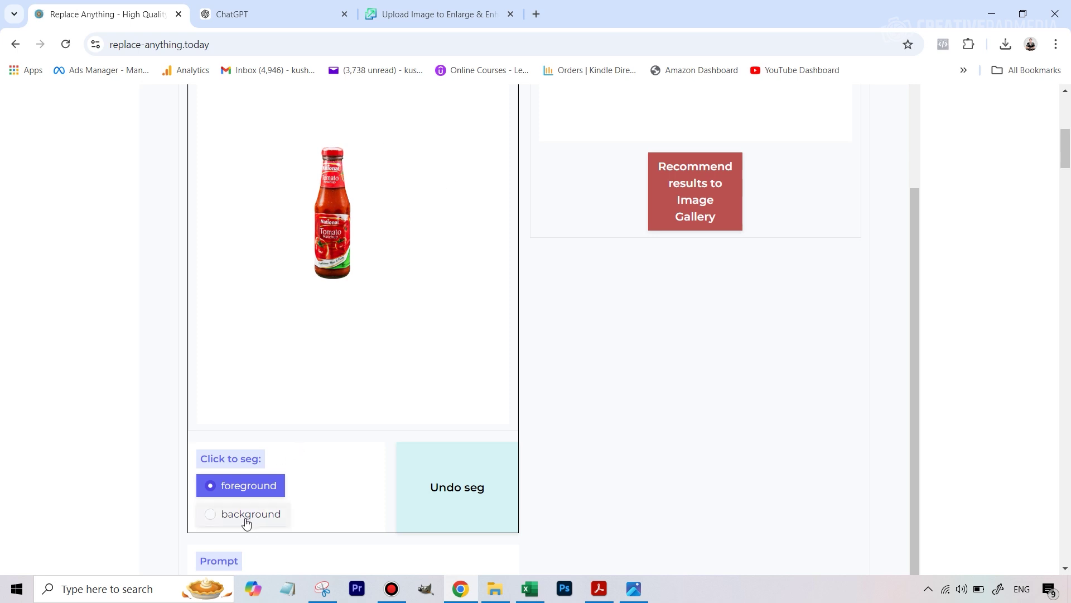
pyautogui.scroll(1, 412, 251)
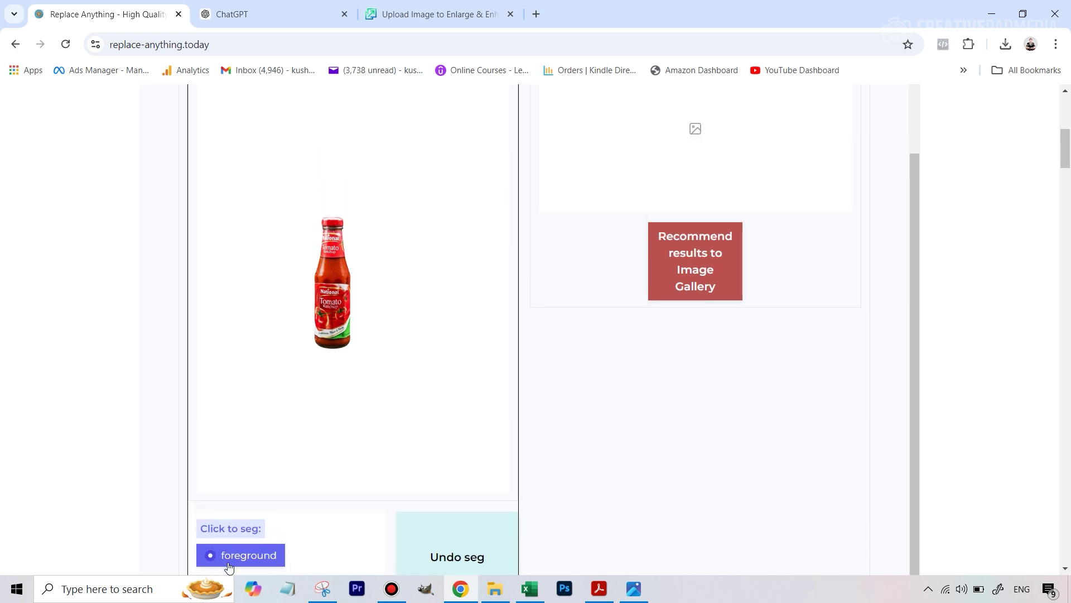
# - Segment the ketchup bottle with three foreground points placed down its body
pyautogui.click(334, 270)
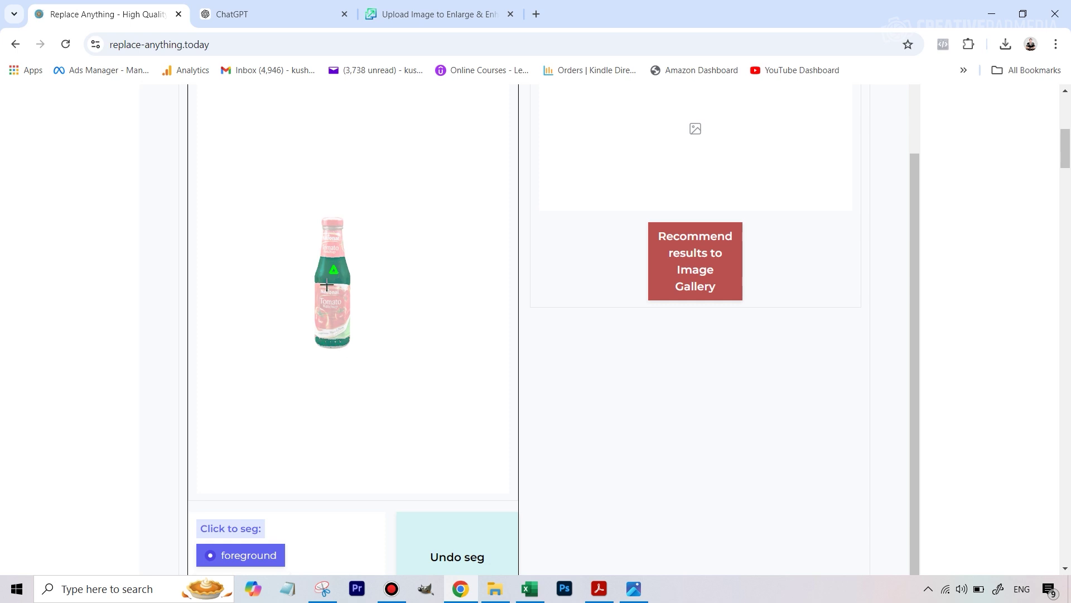
pyautogui.click(334, 239)
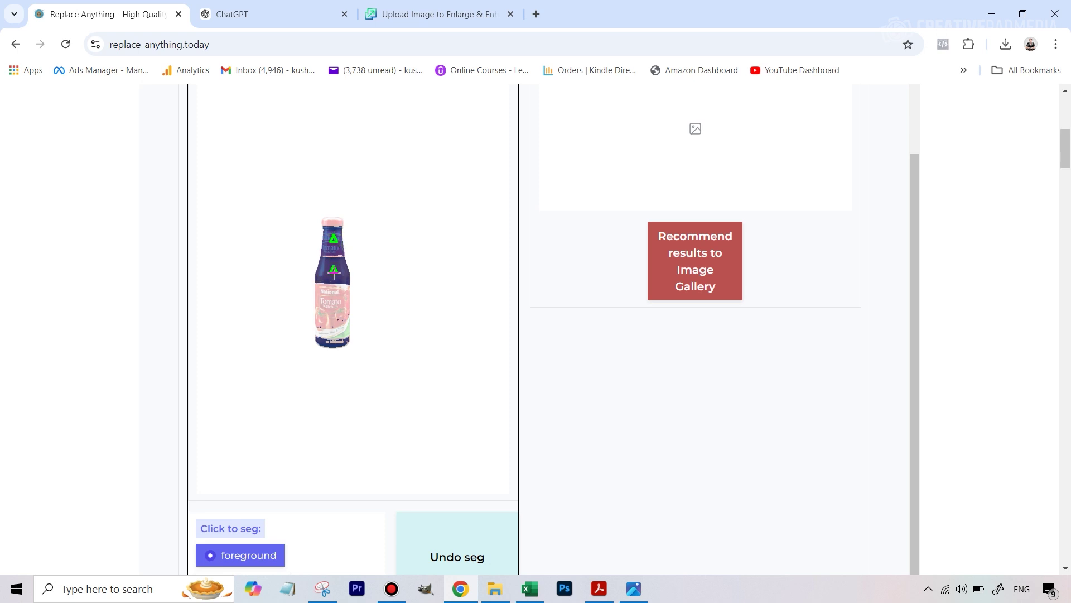
pyautogui.click(329, 295)
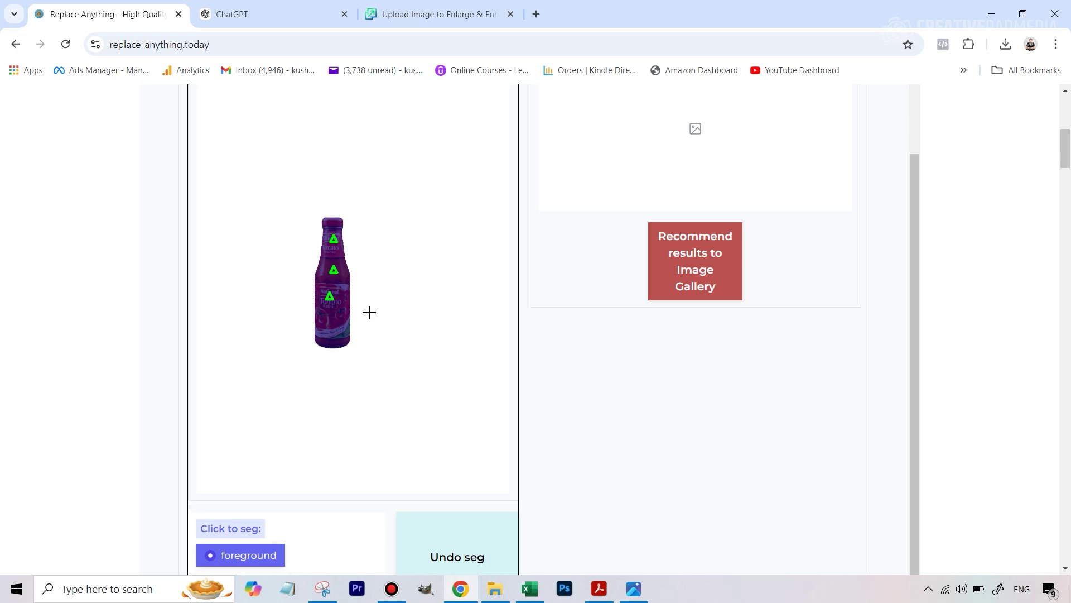
pyautogui.scroll(-5, 414, 347)
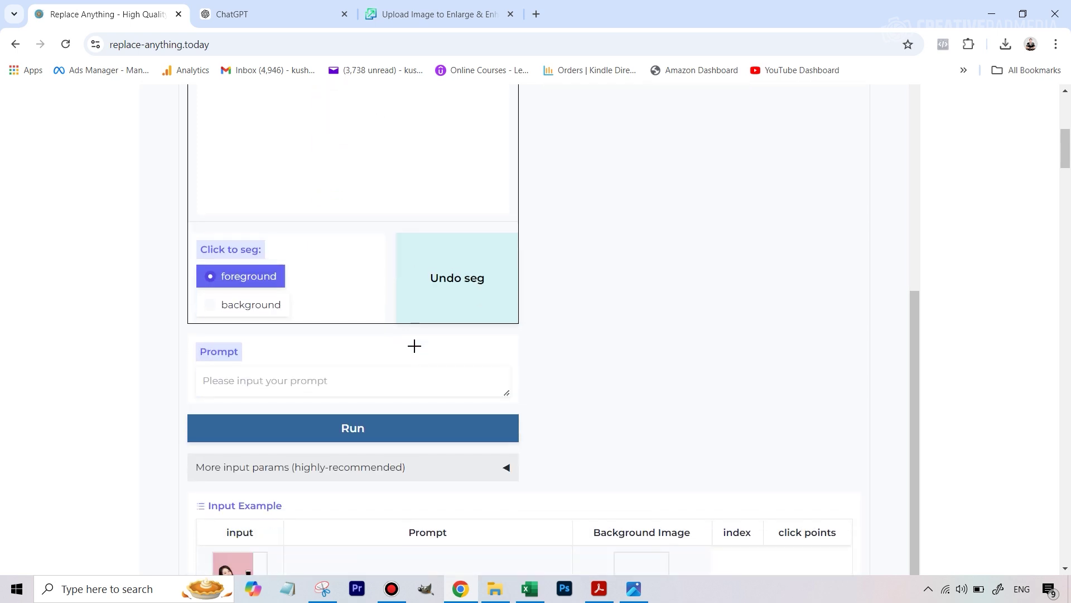
pyautogui.scroll(3, 414, 347)
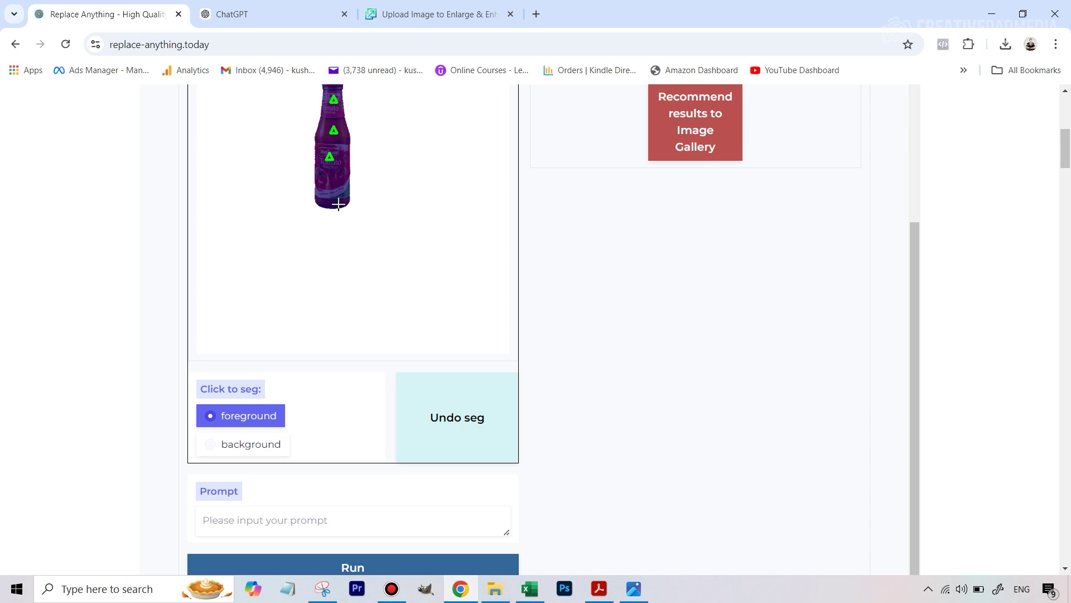
pyautogui.click(495, 588)
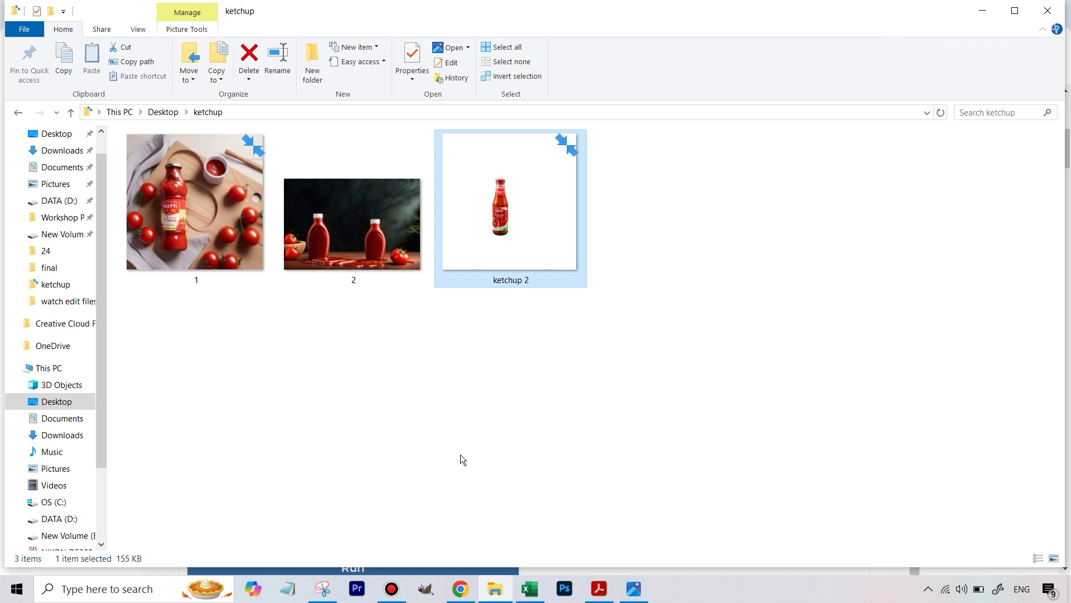
pyautogui.click(460, 589)
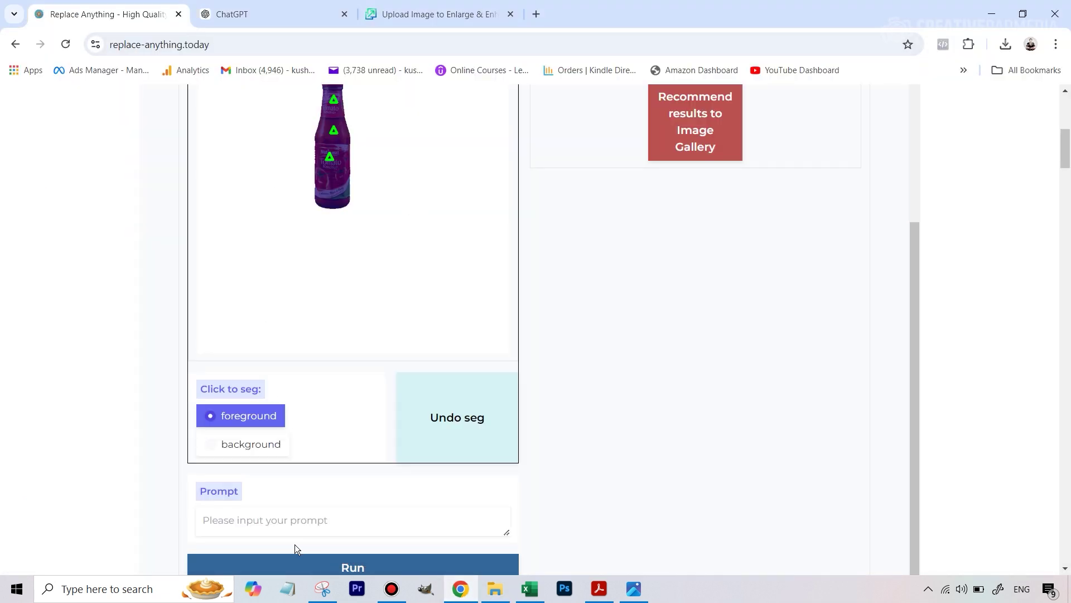
# - Send ChatGPT a background-prompt request with image 1 from the ketchup folder attached
pyautogui.click(262, 20)
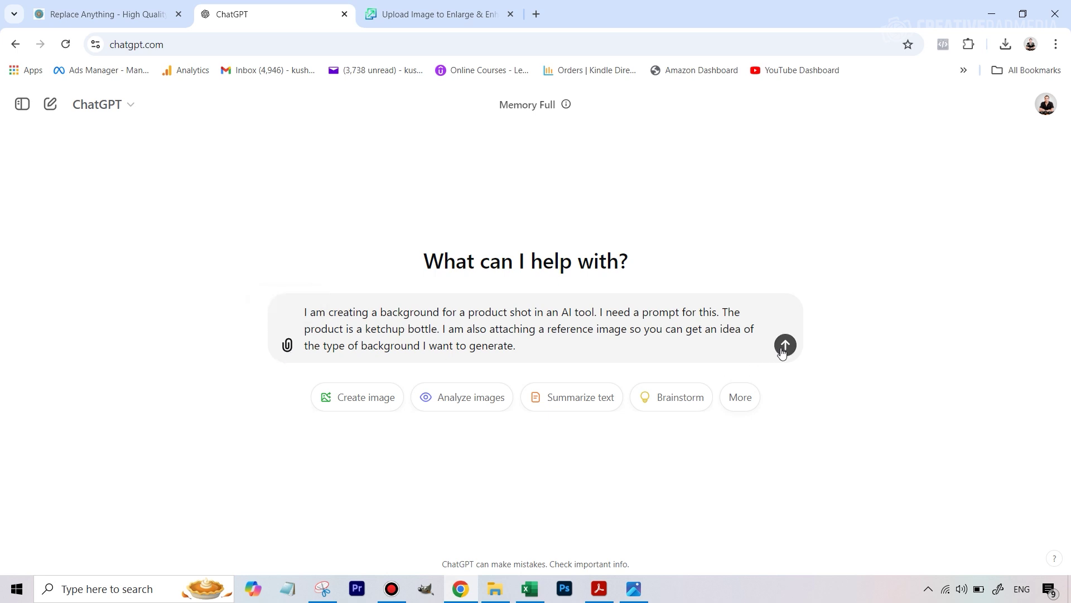
pyautogui.click(287, 345)
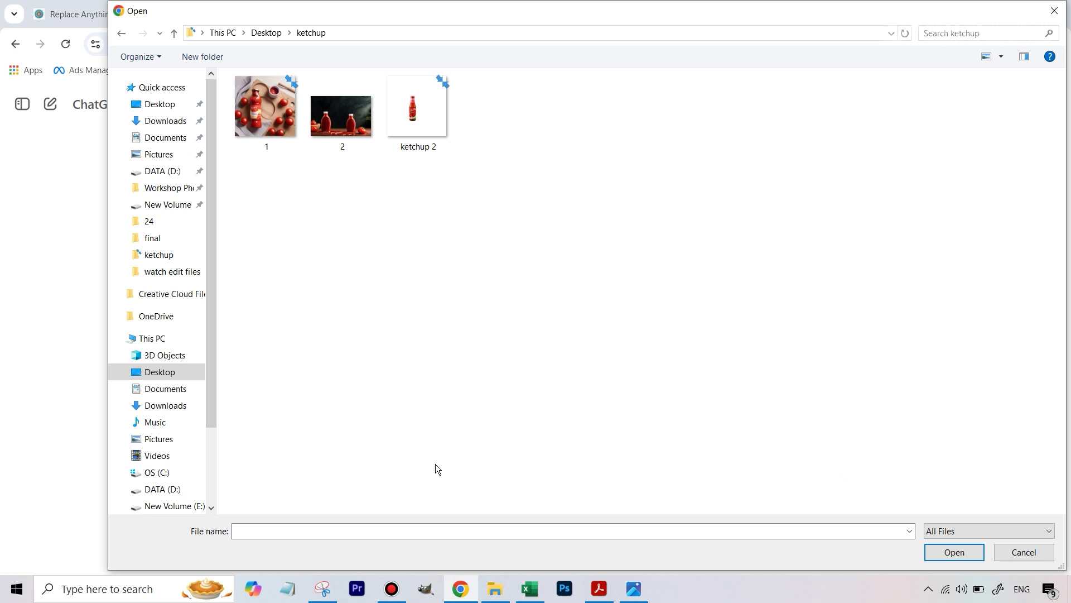
pyautogui.doubleClick(265, 119)
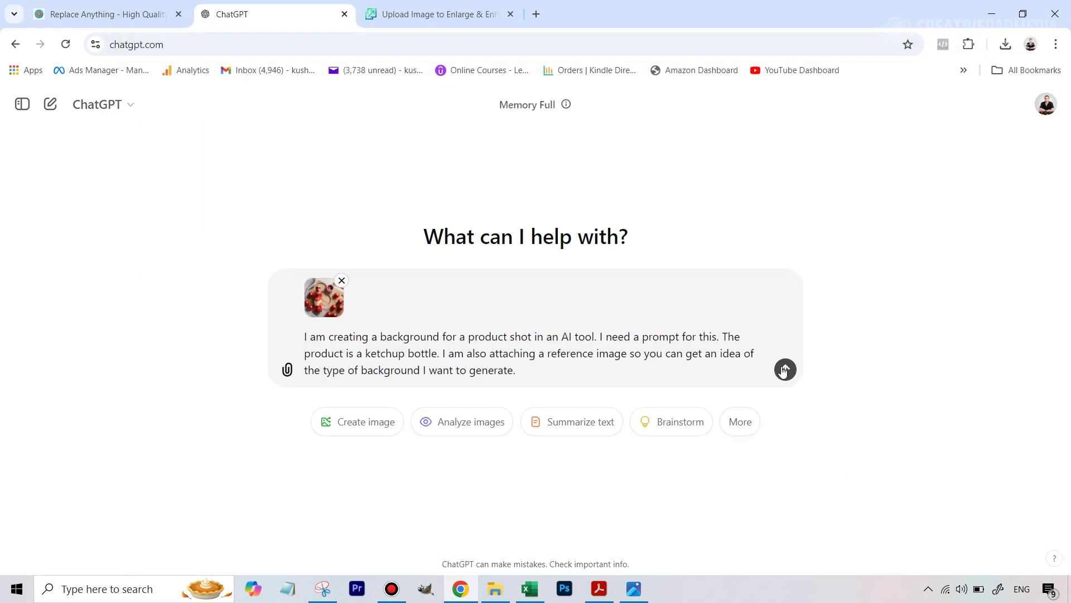
pyautogui.click(784, 369)
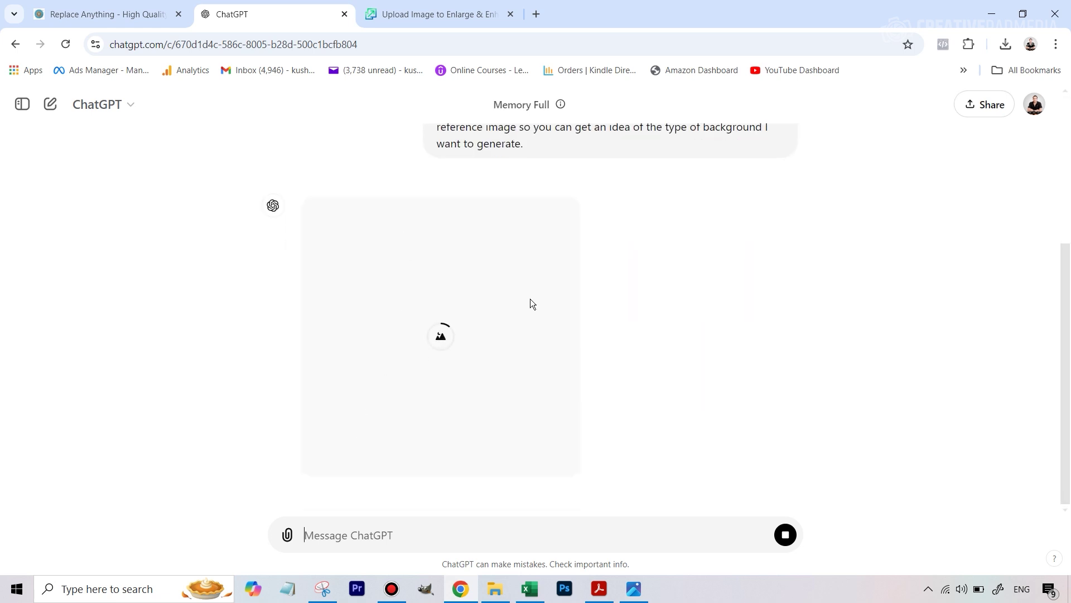
# - Review the generated cutting-board image and reply 'i did not ask for an image...i asked for a prompt'
pyautogui.scroll(1, 507, 313)
pyautogui.scroll(-1, 504, 316)
pyautogui.scroll(2, 507, 316)
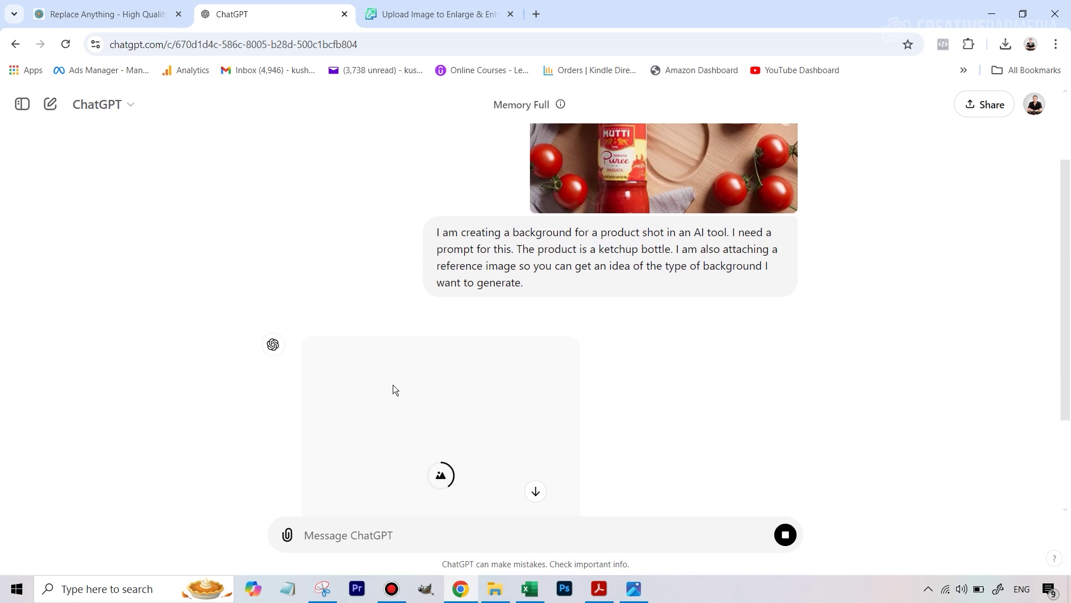
pyautogui.scroll(-1, 402, 415)
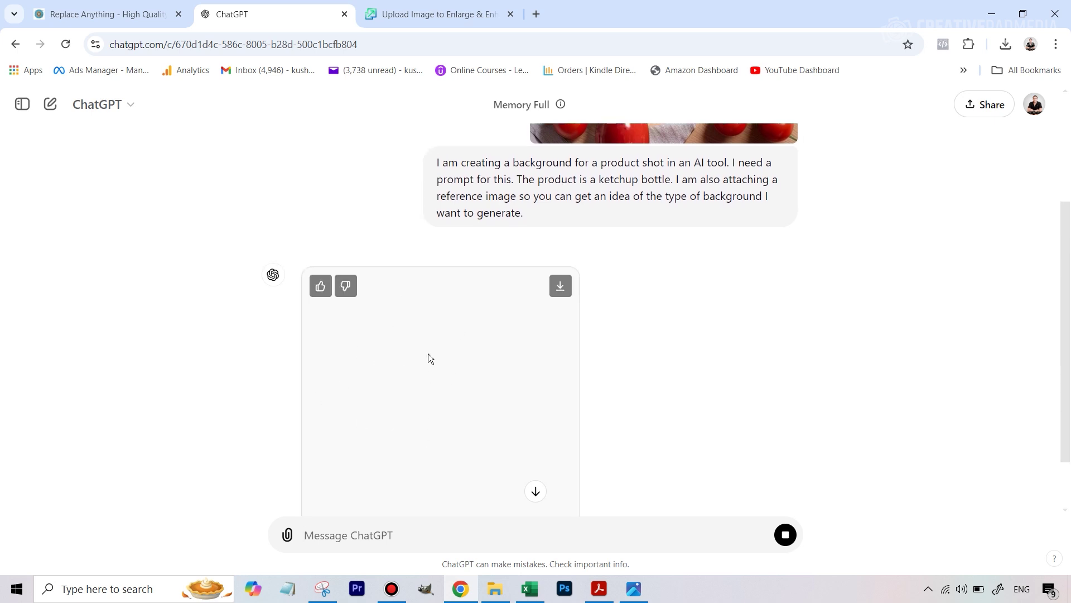
pyautogui.scroll(-1, 452, 359)
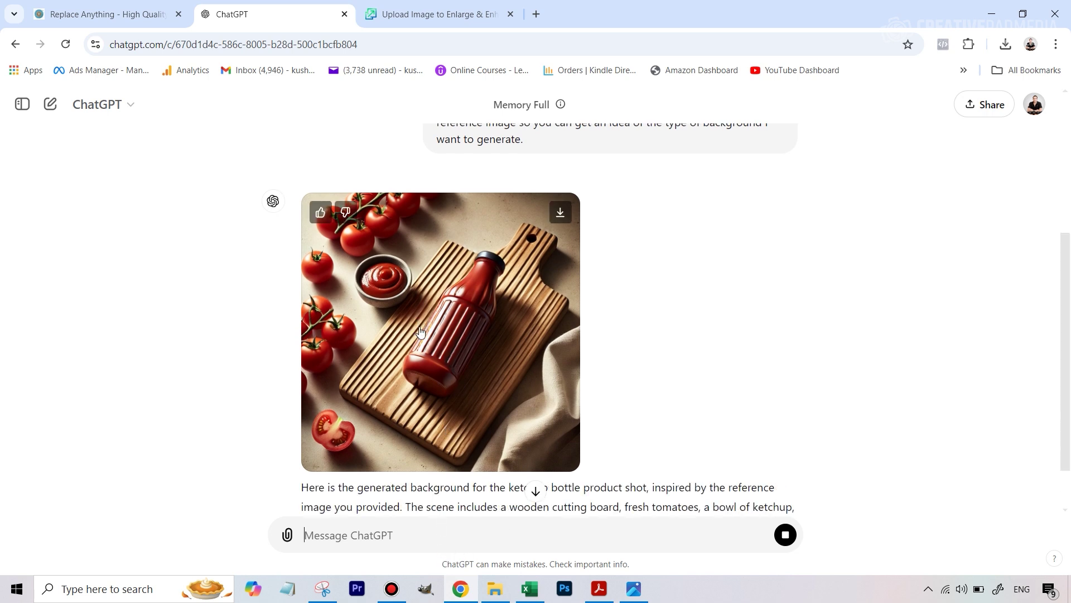
pyautogui.scroll(-1, 424, 357)
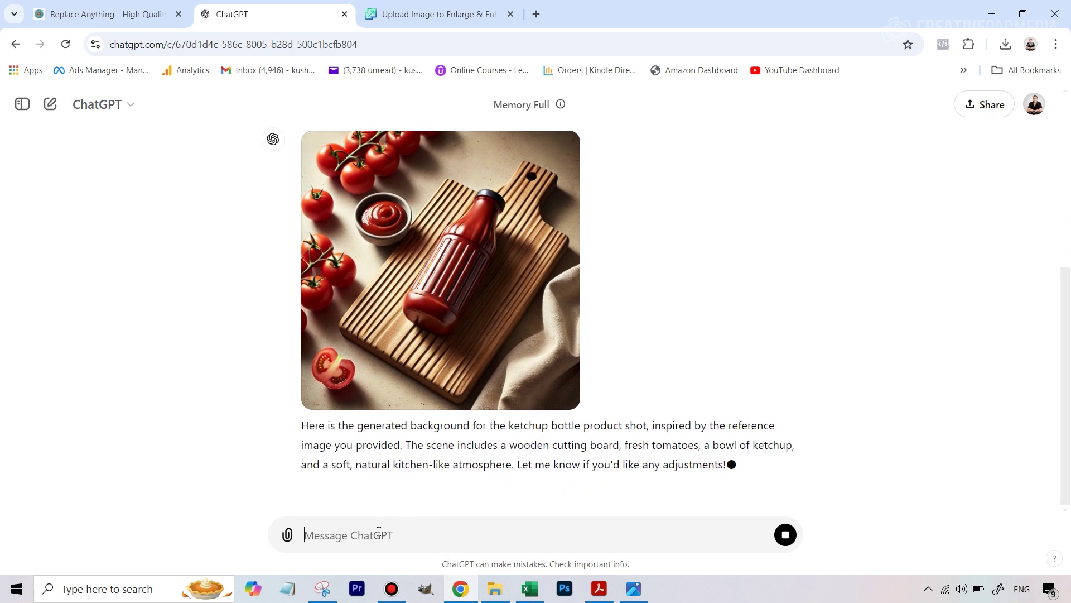
pyautogui.write('i did not ')
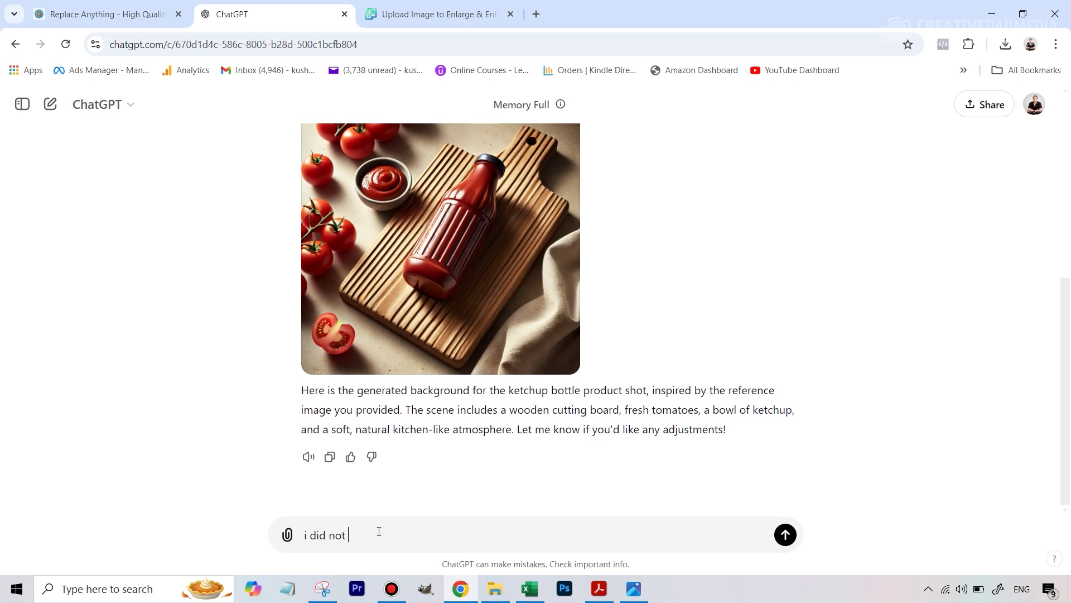
pyautogui.write('ask for an image...i asked for a ')
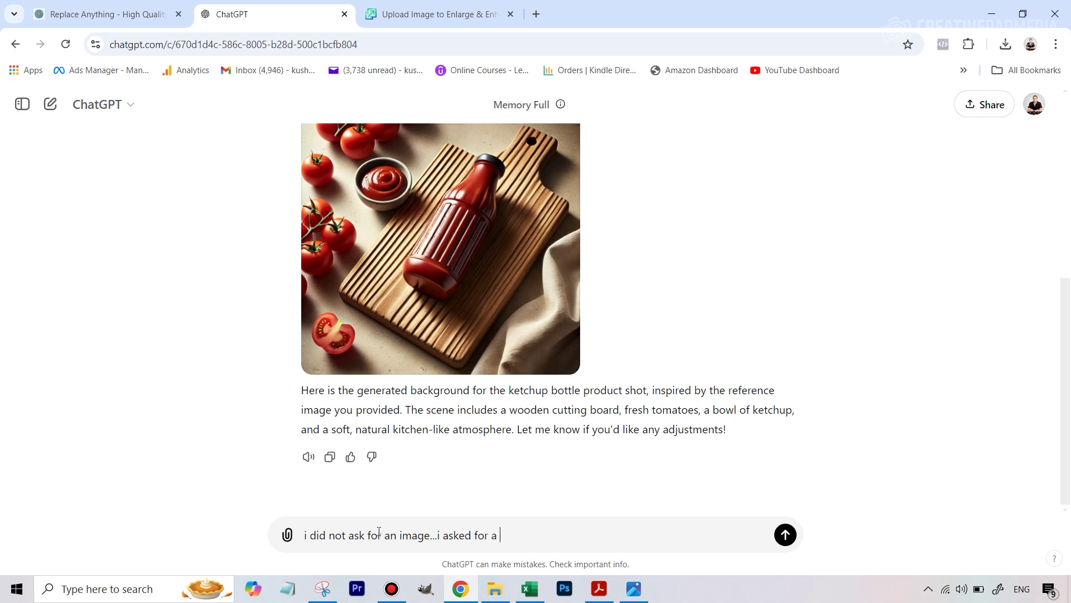
pyautogui.write('promp')
pyautogui.write('t')
# - Send the correction and copy the returned kitchen-scene background prompt text
pyautogui.press('Return')
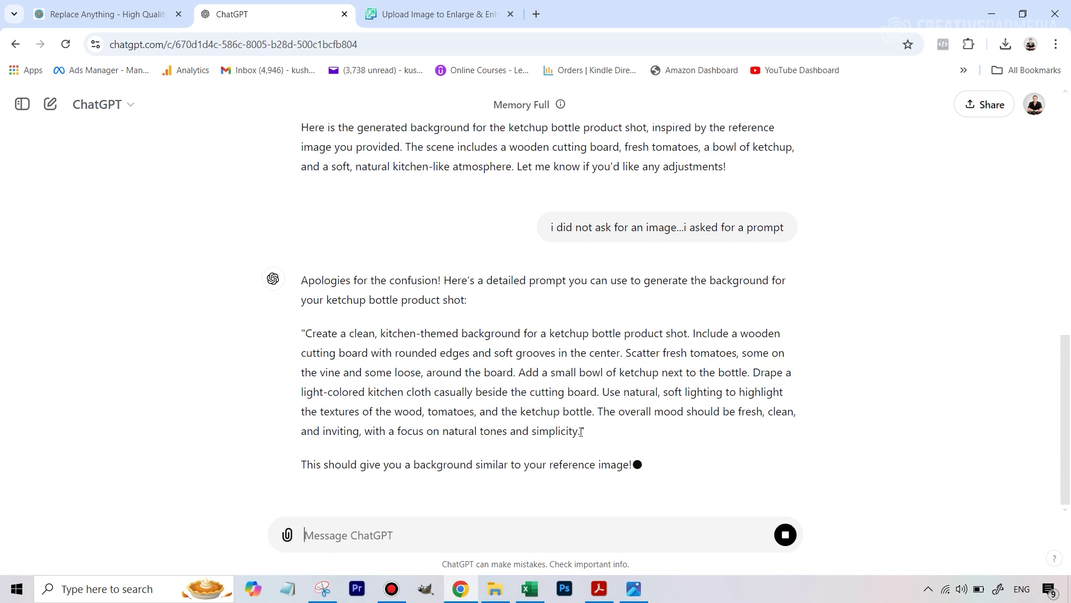
pyautogui.moveTo(581, 432); pyautogui.dragTo(306, 334)
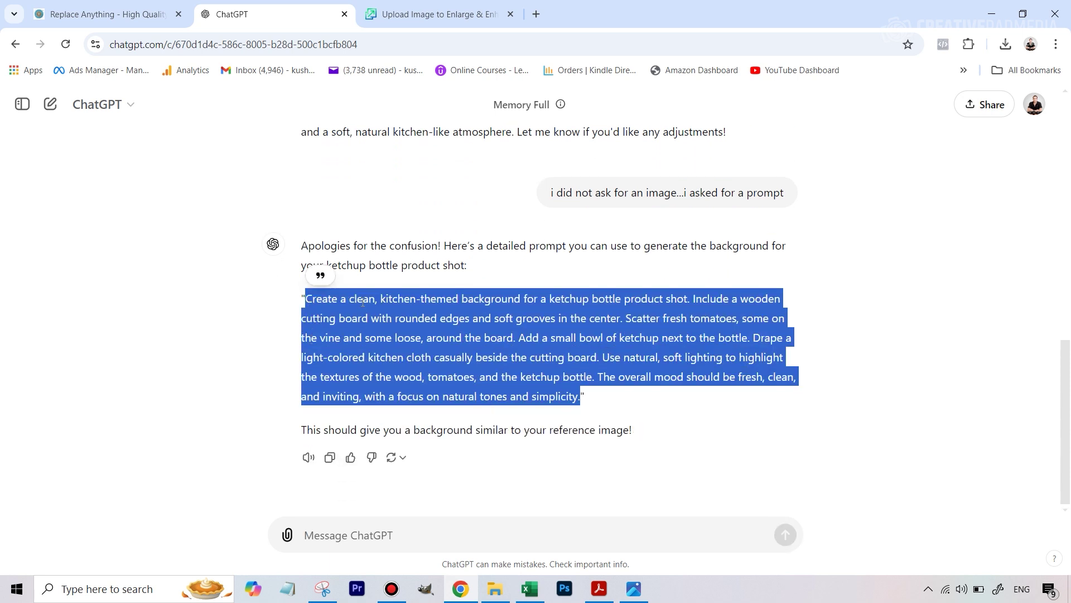
pyautogui.rightClick(363, 302)
pyautogui.click(382, 316)
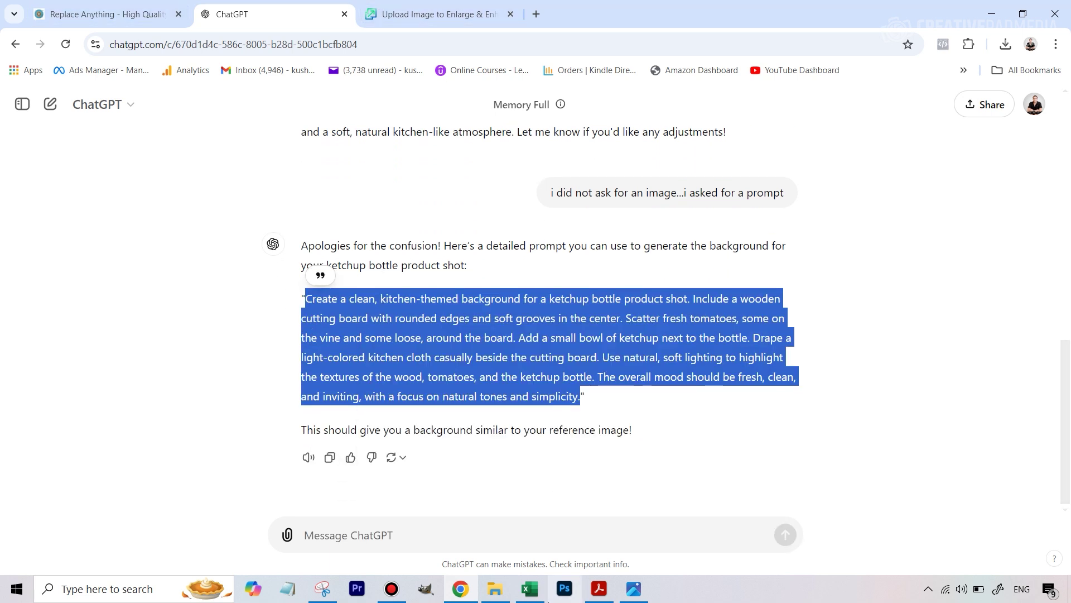
# - Paste the copied kitchen background prompt into Replace Anything's Prompt box
pyautogui.click(107, 5)
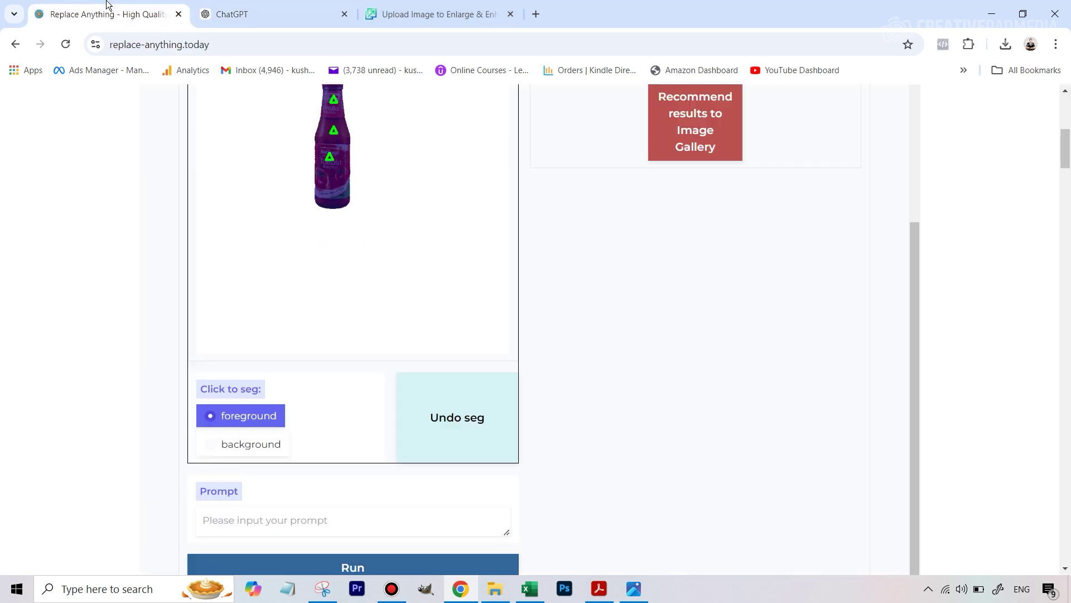
pyautogui.scroll(-1, 384, 489)
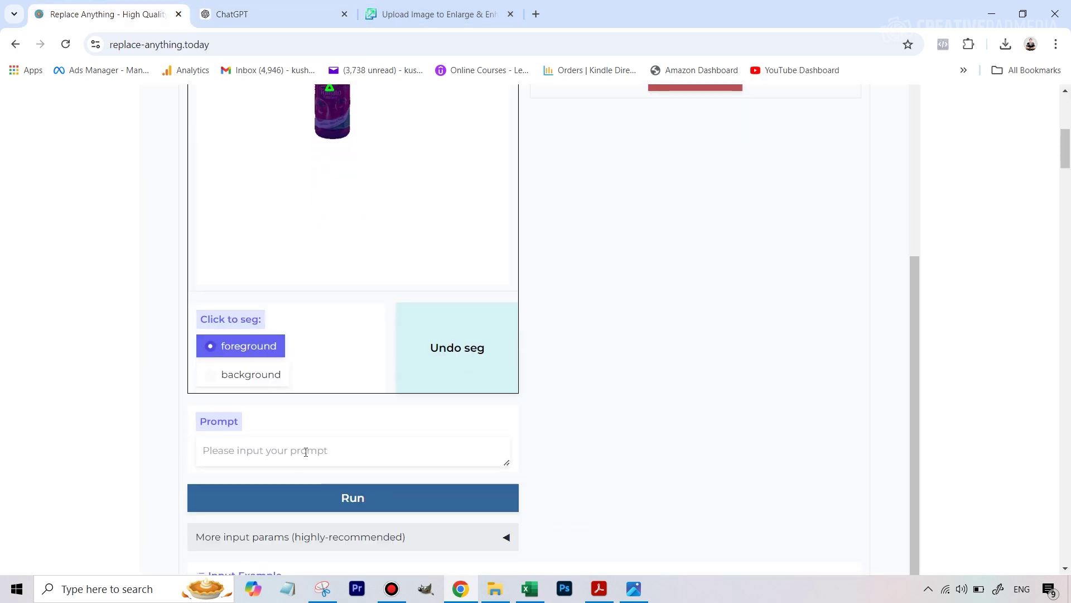
pyautogui.click(306, 451)
pyautogui.hotkey('ctrl', 'v')
# - Expand 'More input params' to reveal the reference and mask image slots
pyautogui.scroll(-5, 577, 454)
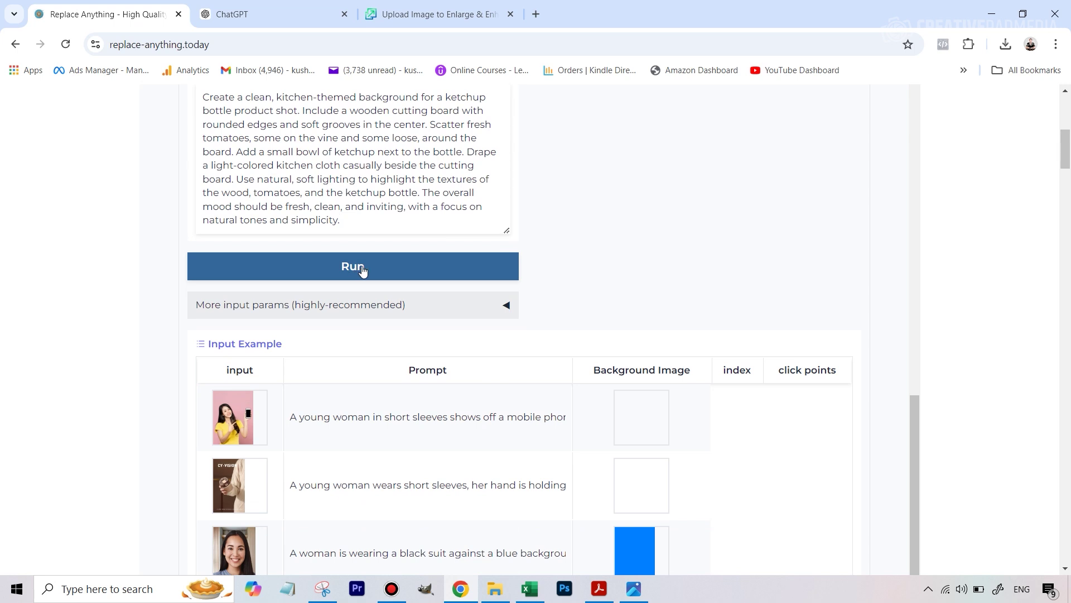
pyautogui.scroll(5, 719, 190)
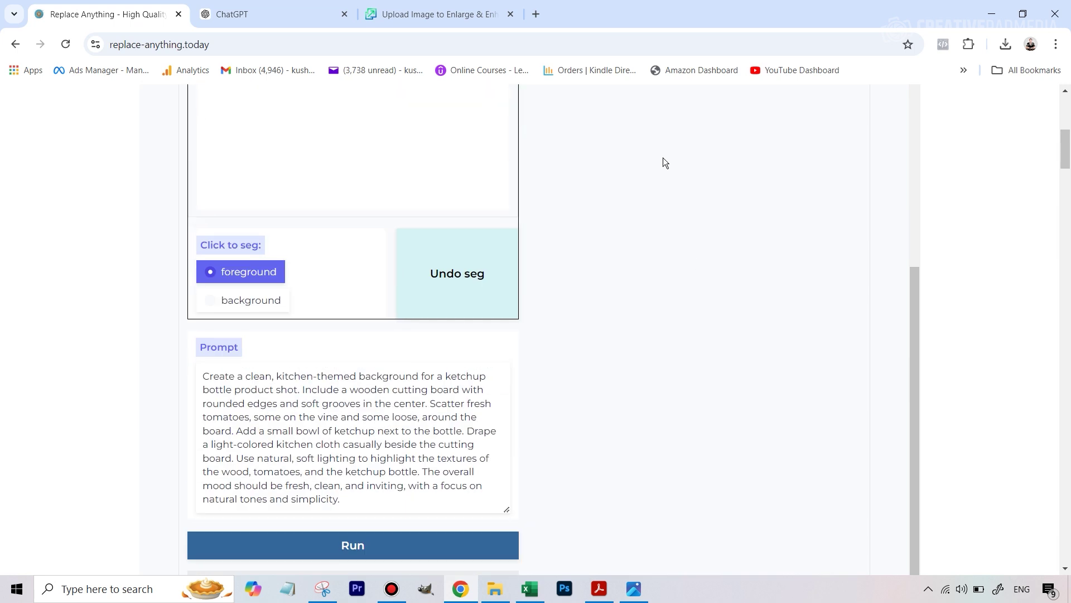
pyautogui.scroll(-3, 671, 162)
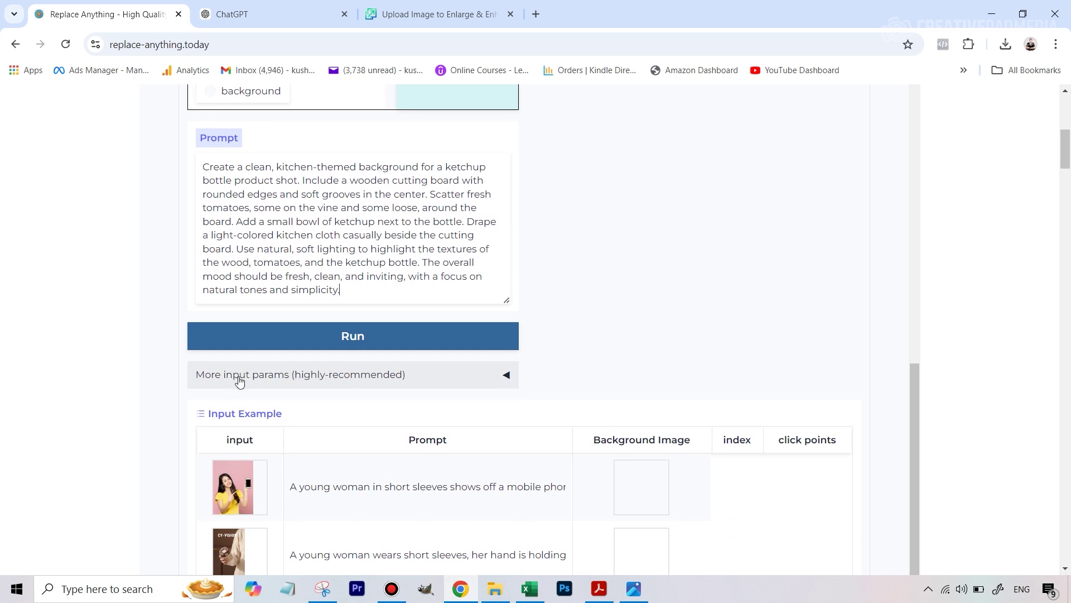
pyautogui.click(506, 385)
pyautogui.scroll(-2, 505, 384)
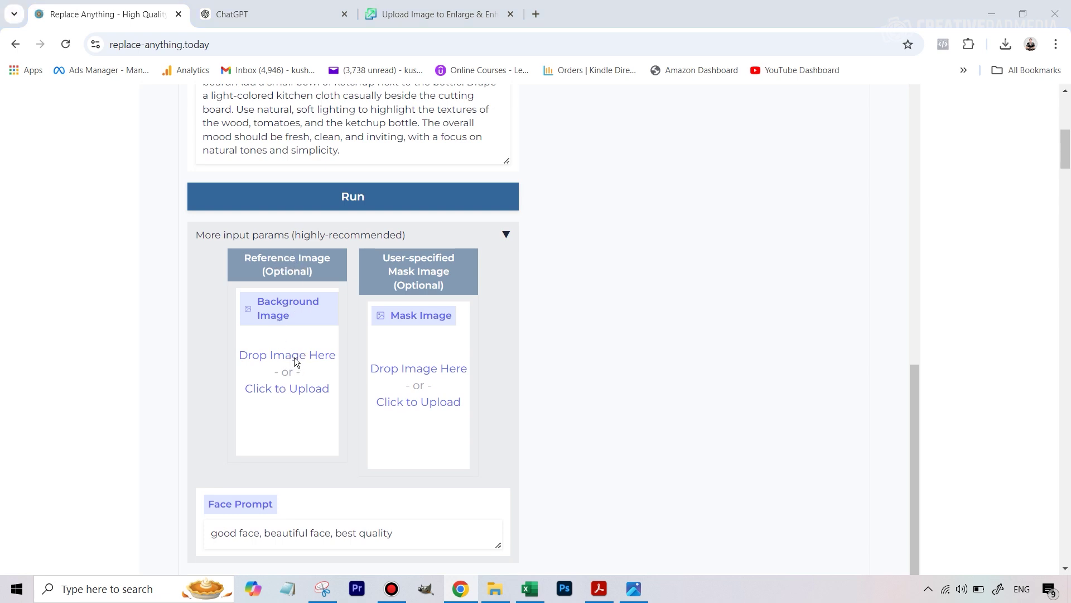
# - Upload image 1 from the ketchup folder as the Background reference image
pyautogui.click(294, 358)
pyautogui.doubleClick(259, 122)
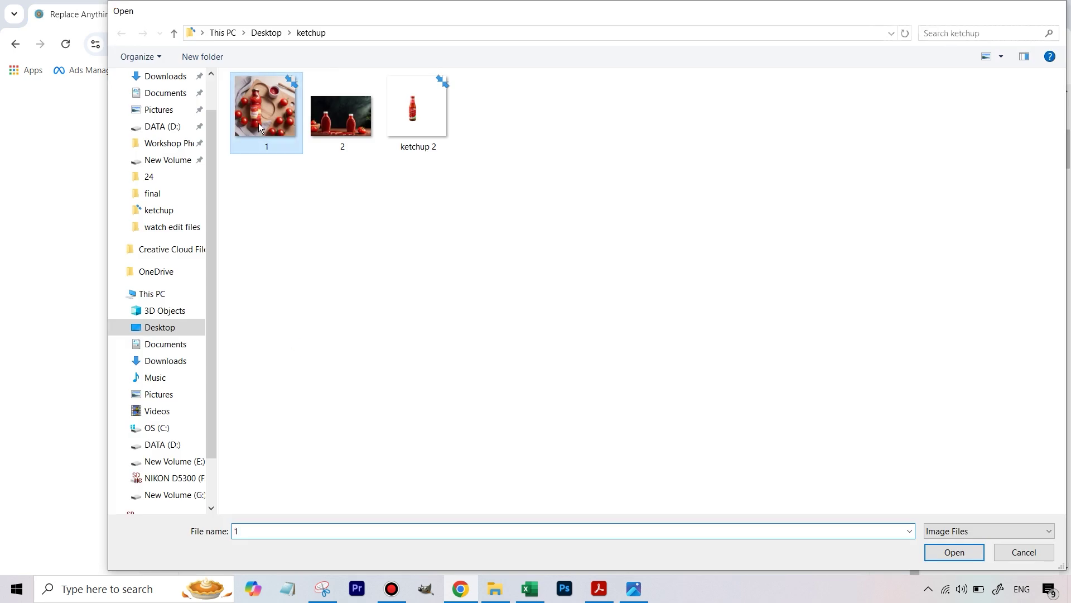
pyautogui.scroll(10, 587, 369)
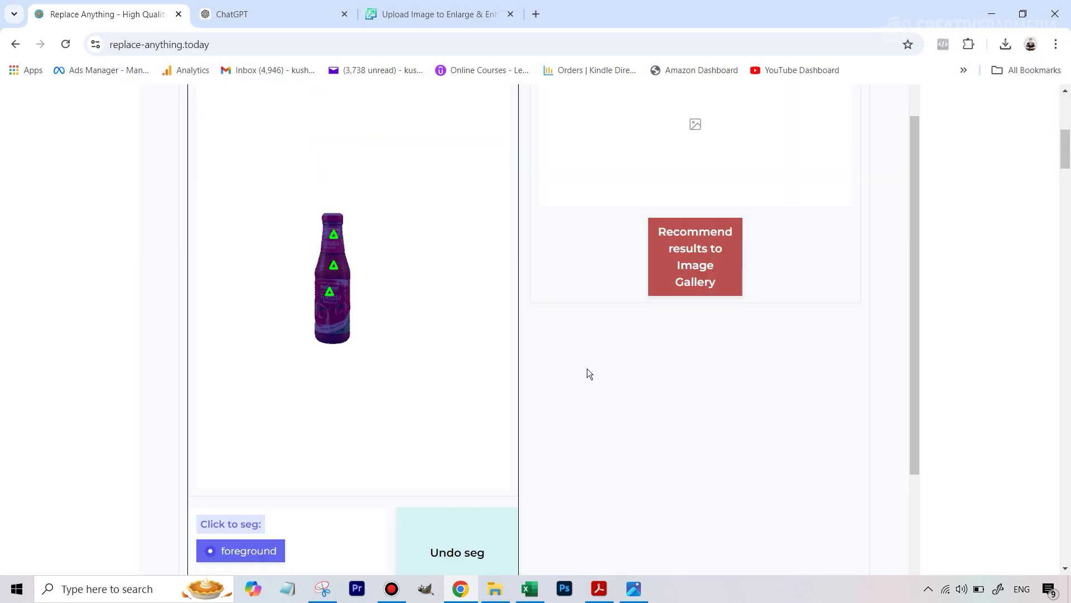
pyautogui.scroll(-10, 697, 336)
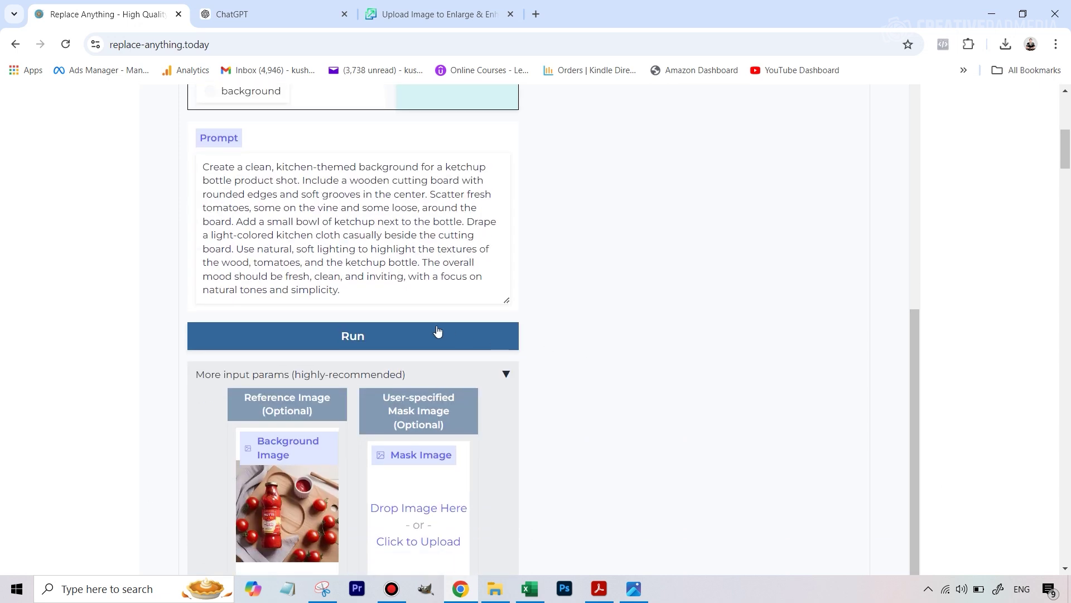
# - Run the generation and review the four wooden-board tomato scenes in Outputs
pyautogui.click(377, 345)
pyautogui.scroll(6, 802, 353)
pyautogui.scroll(5, 802, 352)
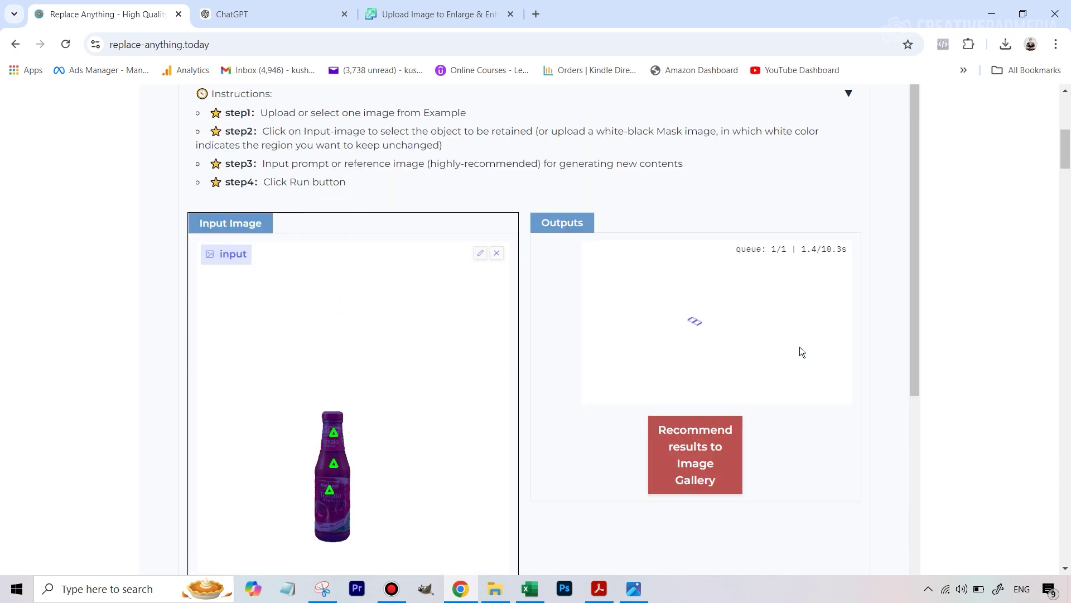
pyautogui.scroll(-1, 777, 320)
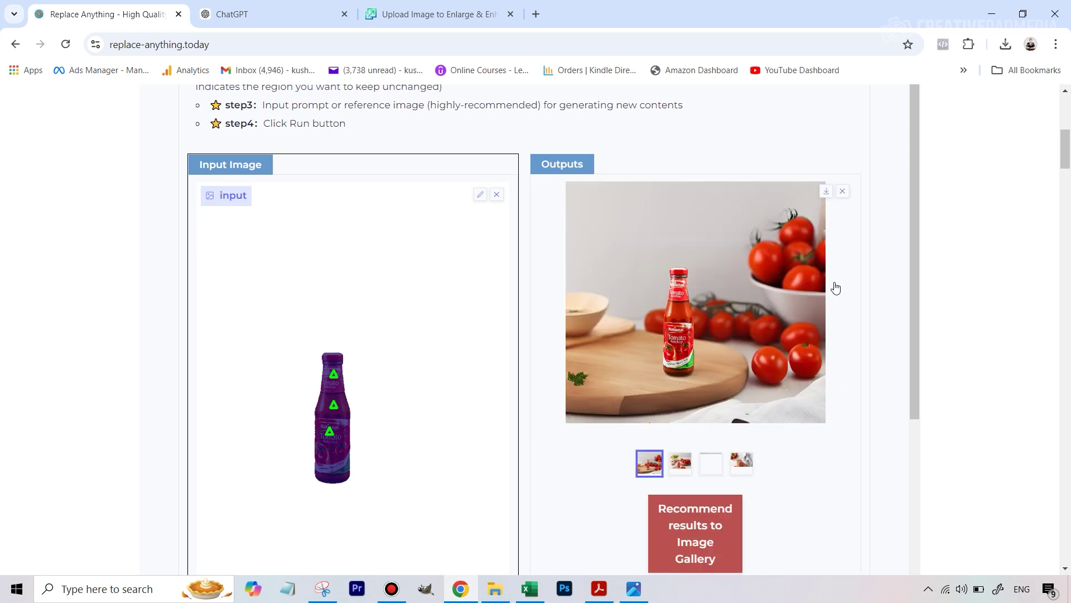
pyautogui.scroll(-3, 803, 330)
pyautogui.scroll(1, 804, 331)
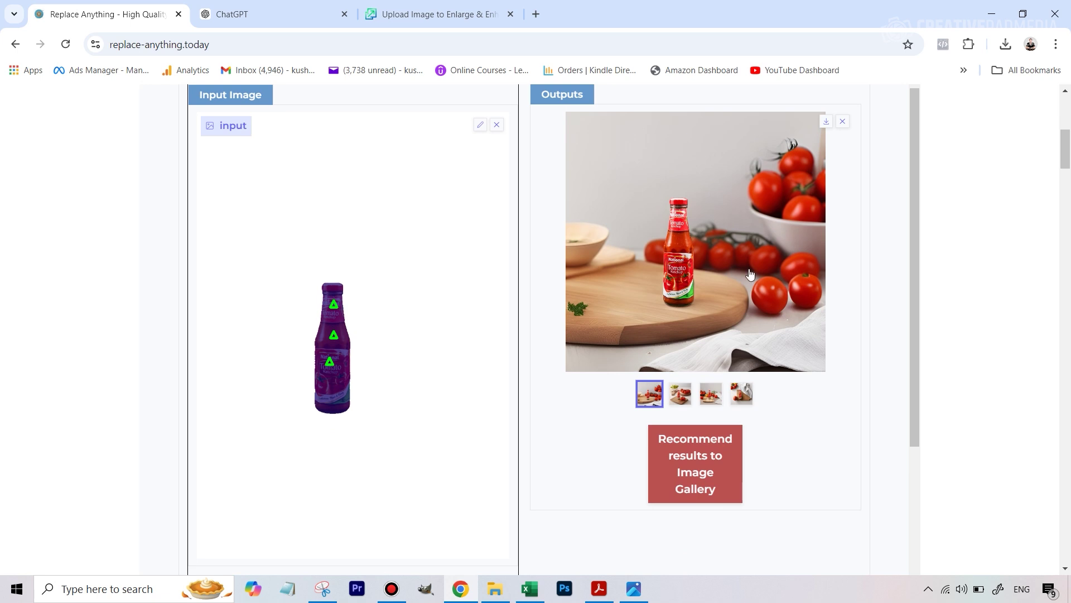
pyautogui.scroll(2, 716, 275)
pyautogui.scroll(-1, 715, 275)
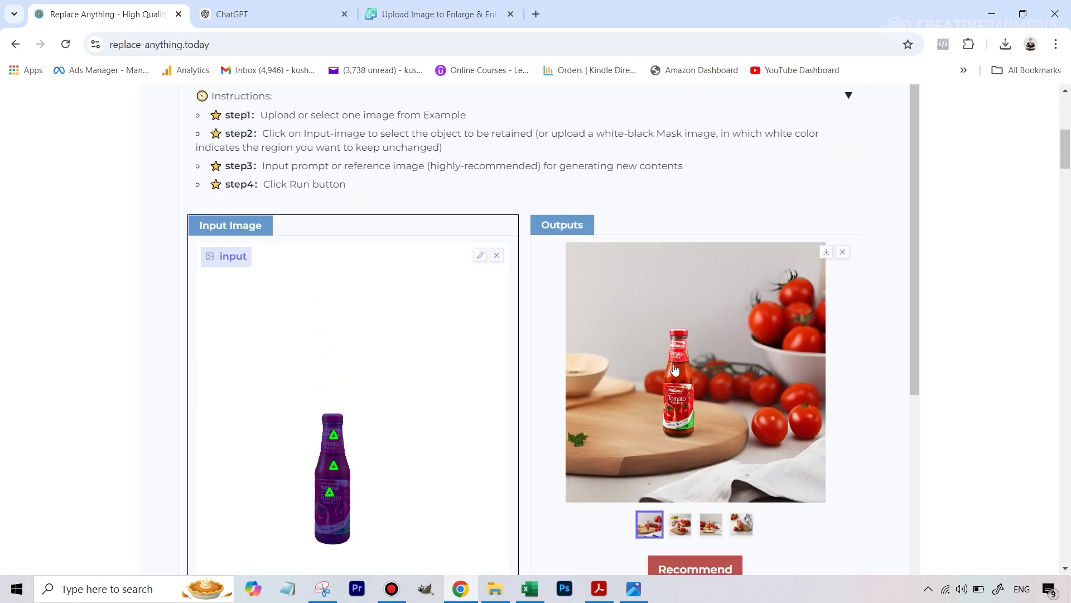
pyautogui.scroll(-6, 611, 366)
pyautogui.scroll(-4, 611, 360)
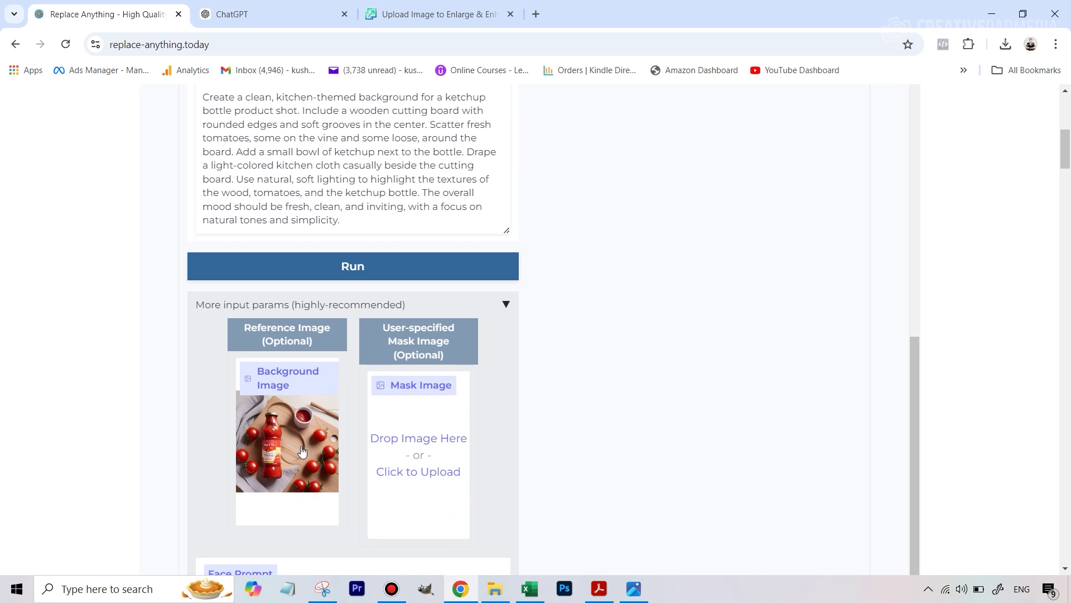
pyautogui.scroll(2, 335, 374)
pyautogui.scroll(8, 839, 184)
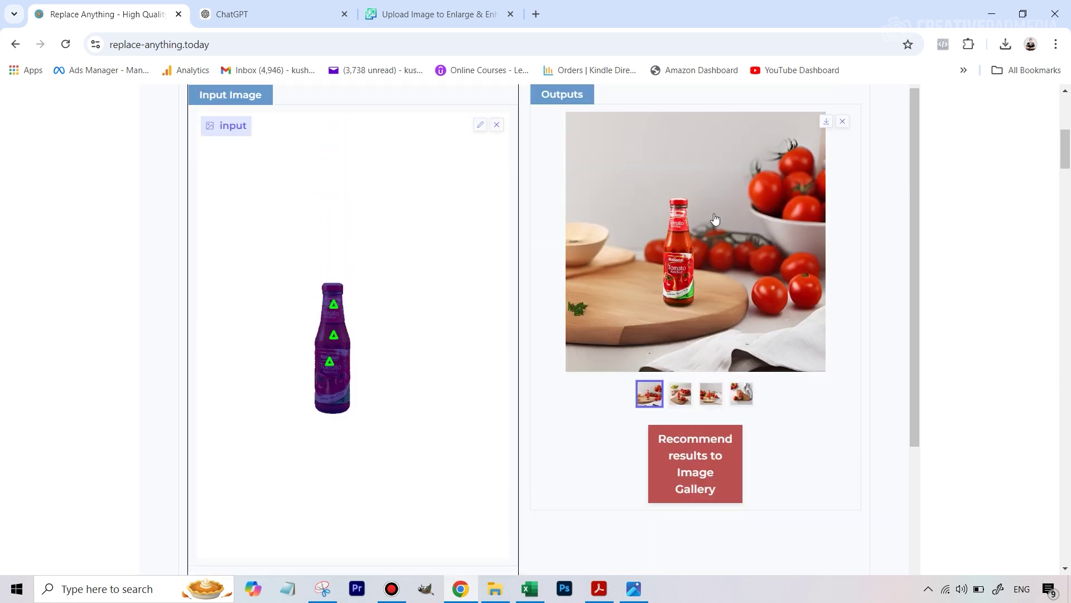
pyautogui.scroll(1, 781, 334)
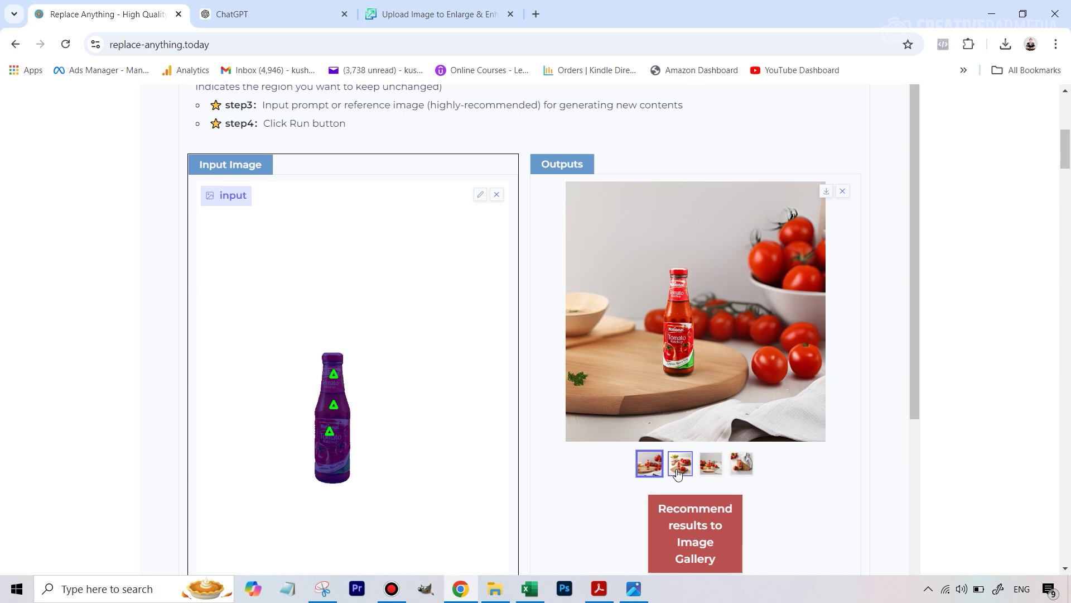
# - Preview the second, third and fourth outputs, then reselect the bowl-of-tomatoes scene
pyautogui.click(679, 465)
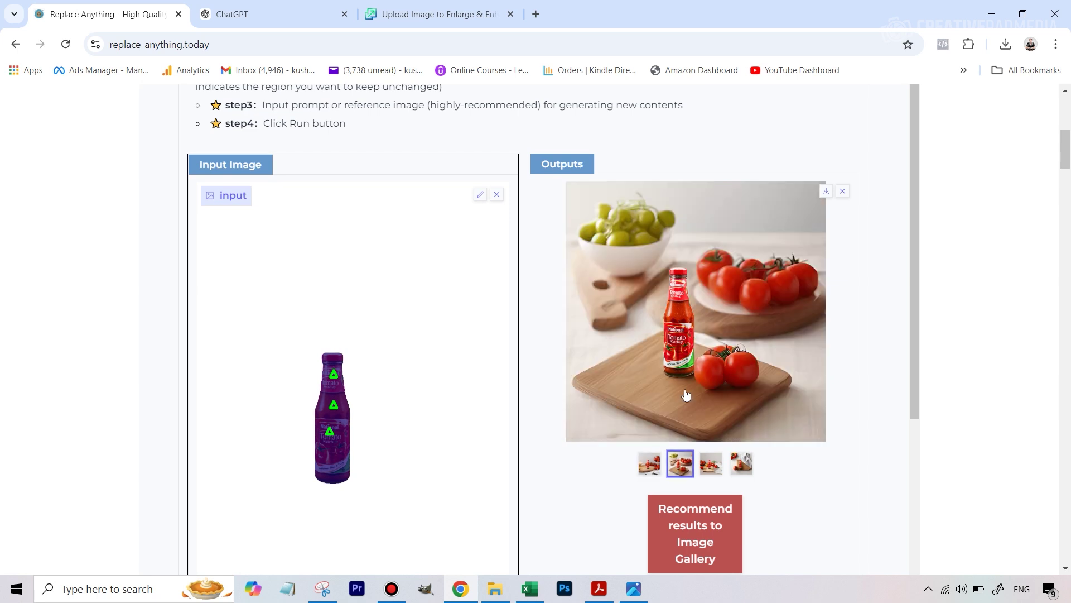
pyautogui.click(710, 464)
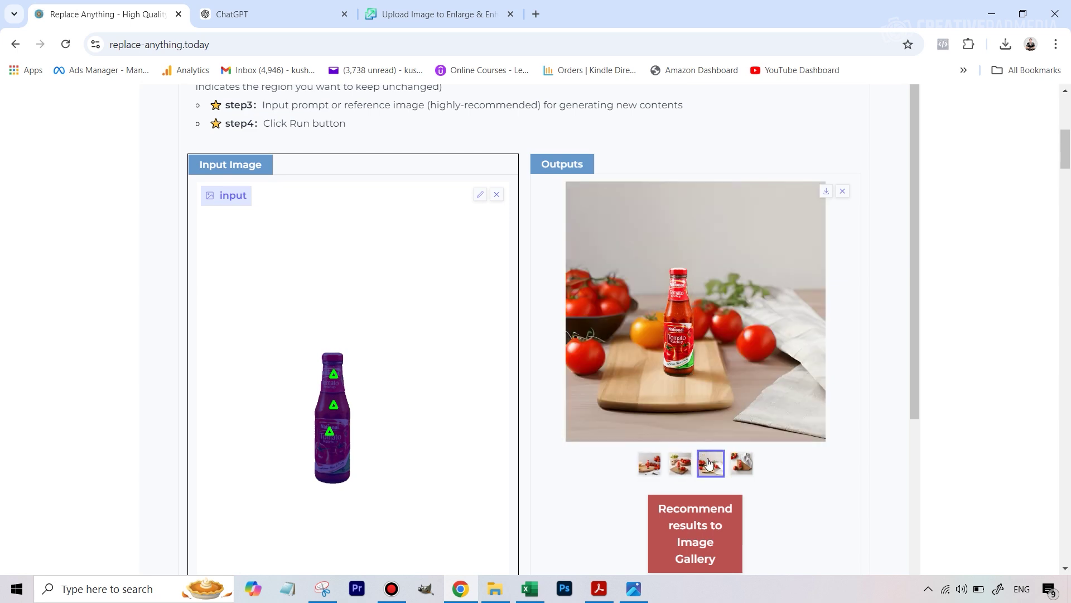
pyautogui.click(741, 464)
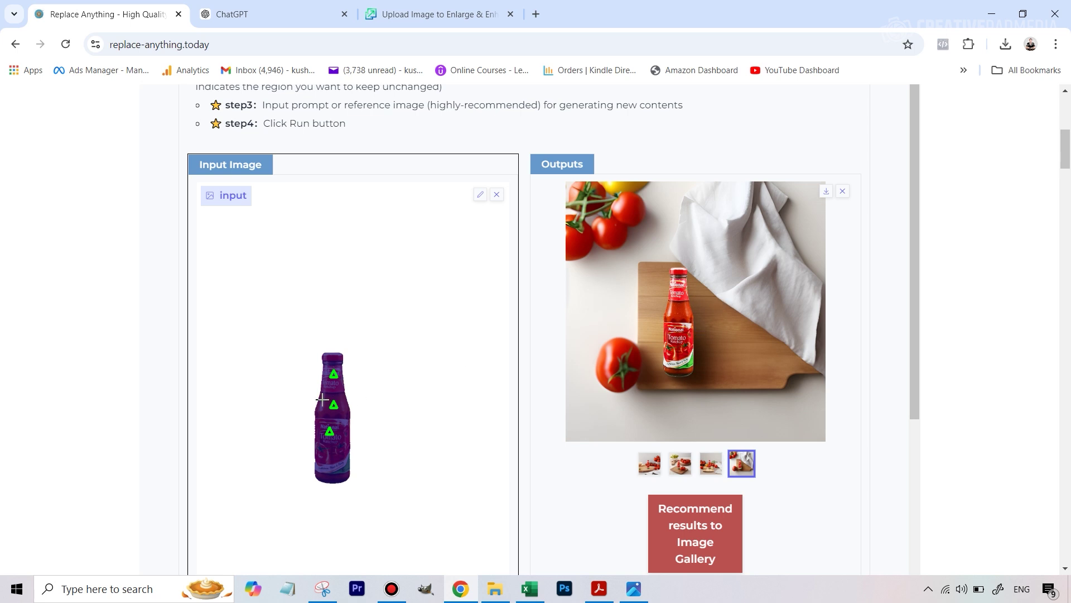
pyautogui.click(650, 464)
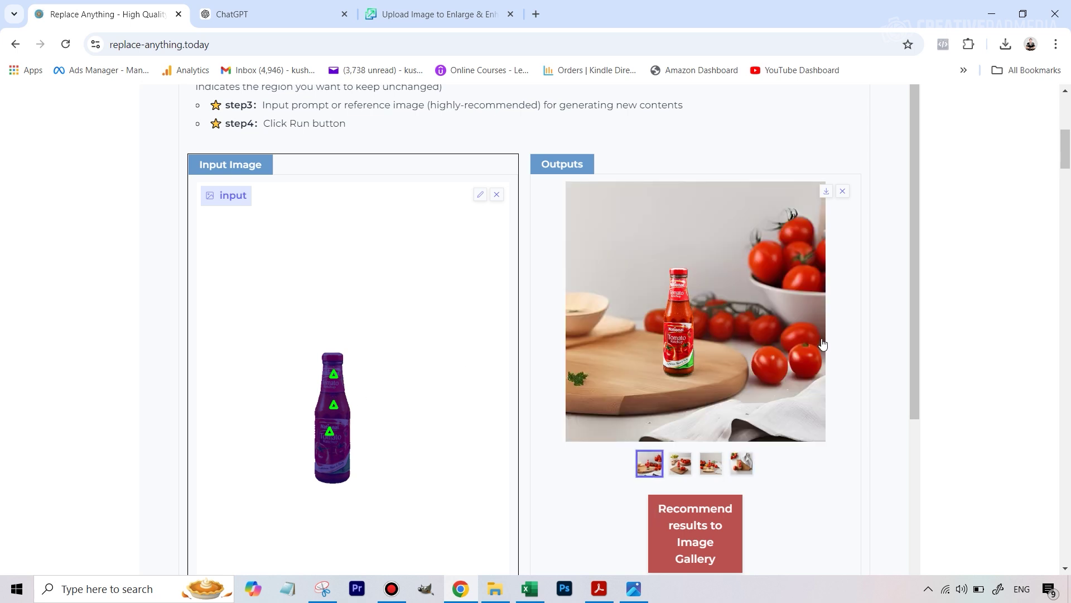
# - Download the bowl-of-tomatoes result image
pyautogui.scroll(1, 809, 335)
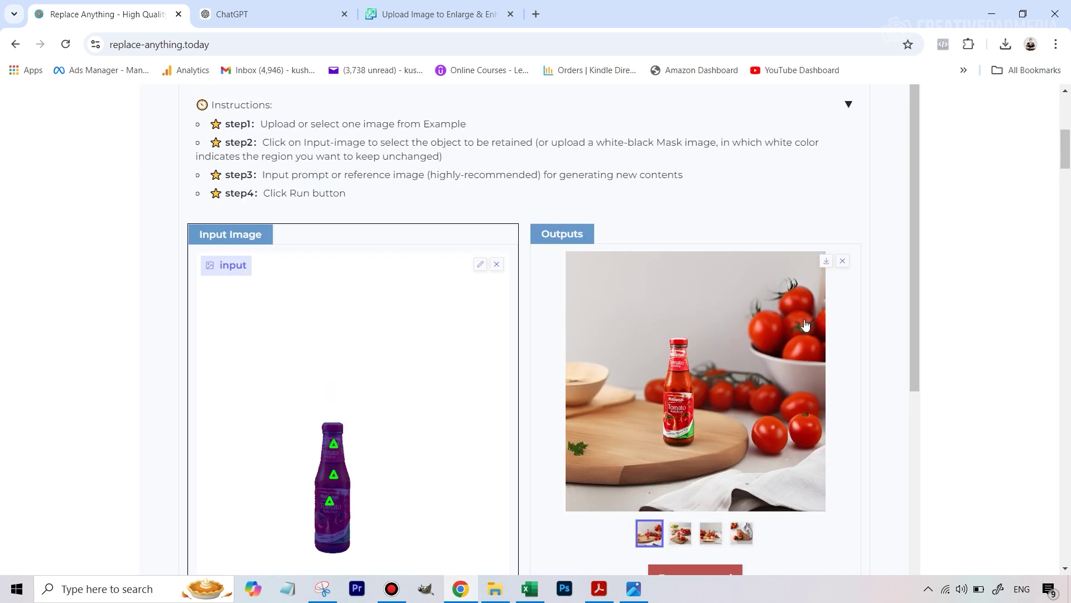
pyautogui.click(826, 261)
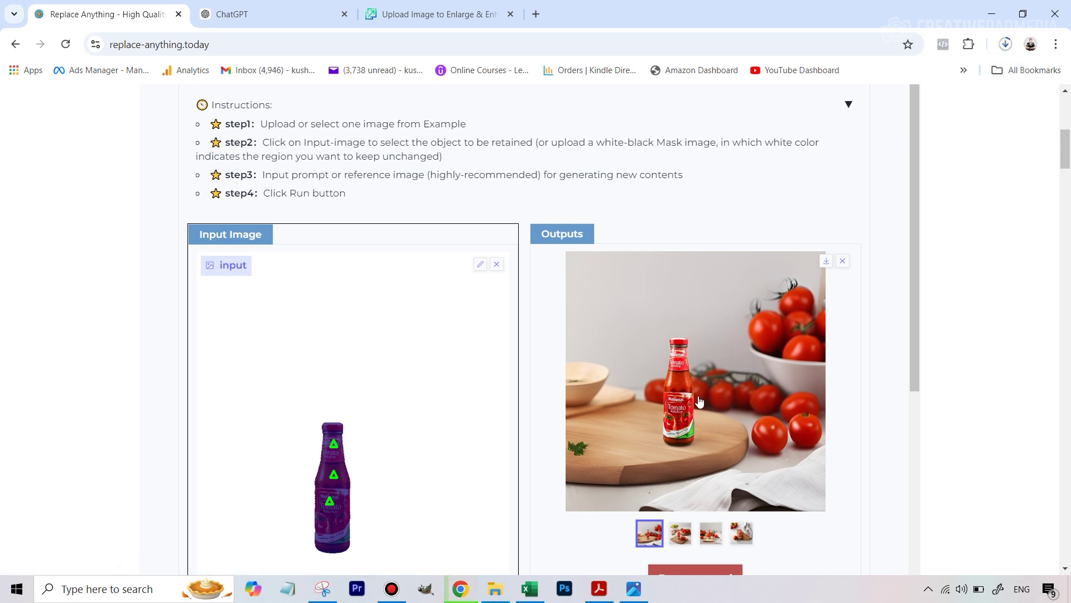
pyautogui.scroll(-2, 699, 400)
pyautogui.scroll(1, 699, 401)
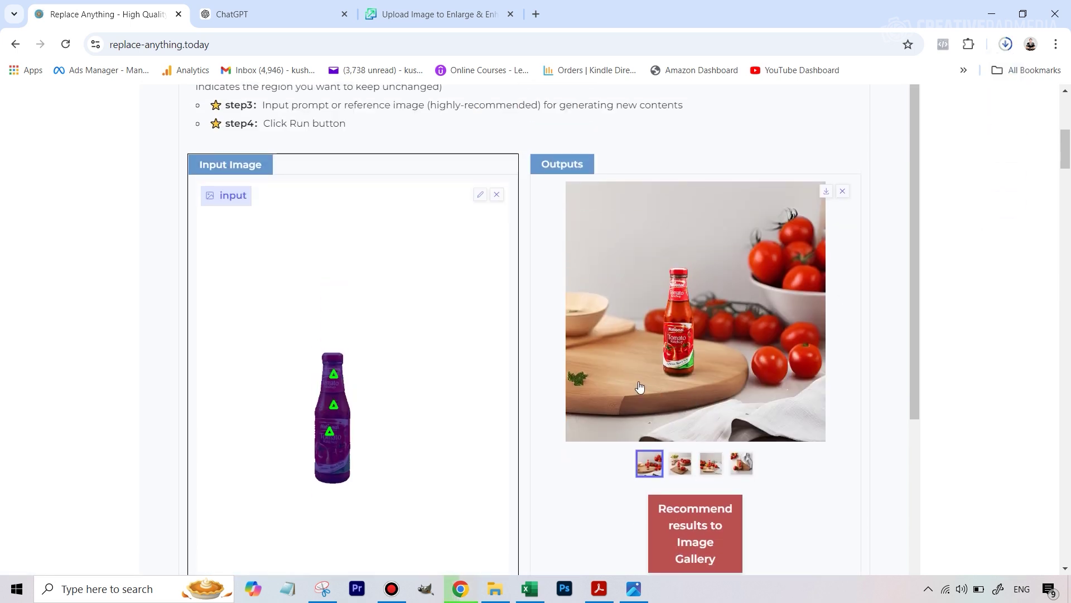
pyautogui.click(259, 17)
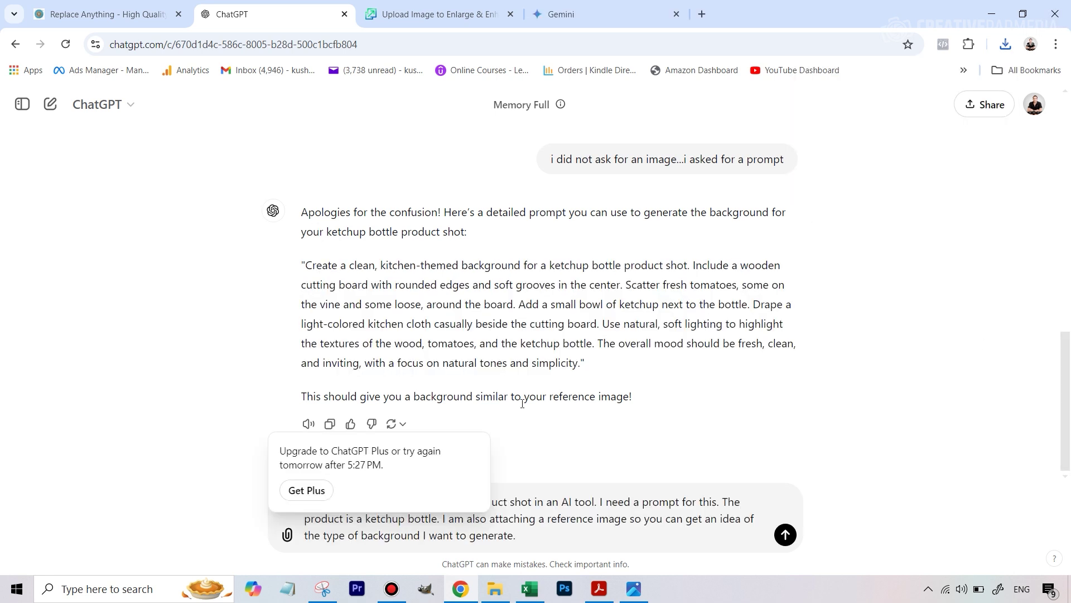
# - Leave ChatGPT at its attachment limit and switch to Gemini's new-chat page
pyautogui.moveTo(294, 539)
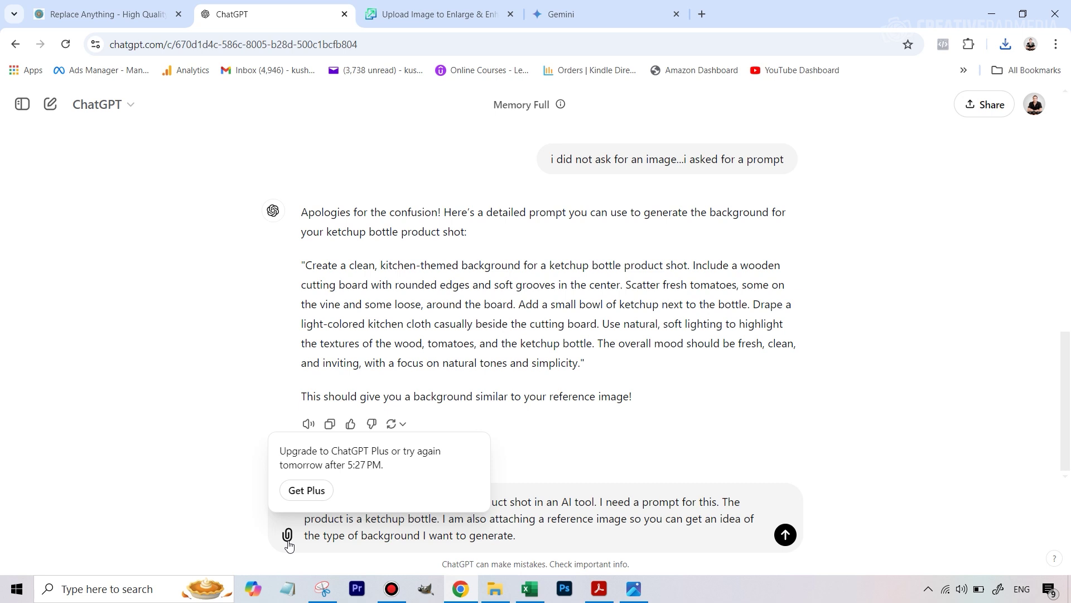
pyautogui.click(611, 13)
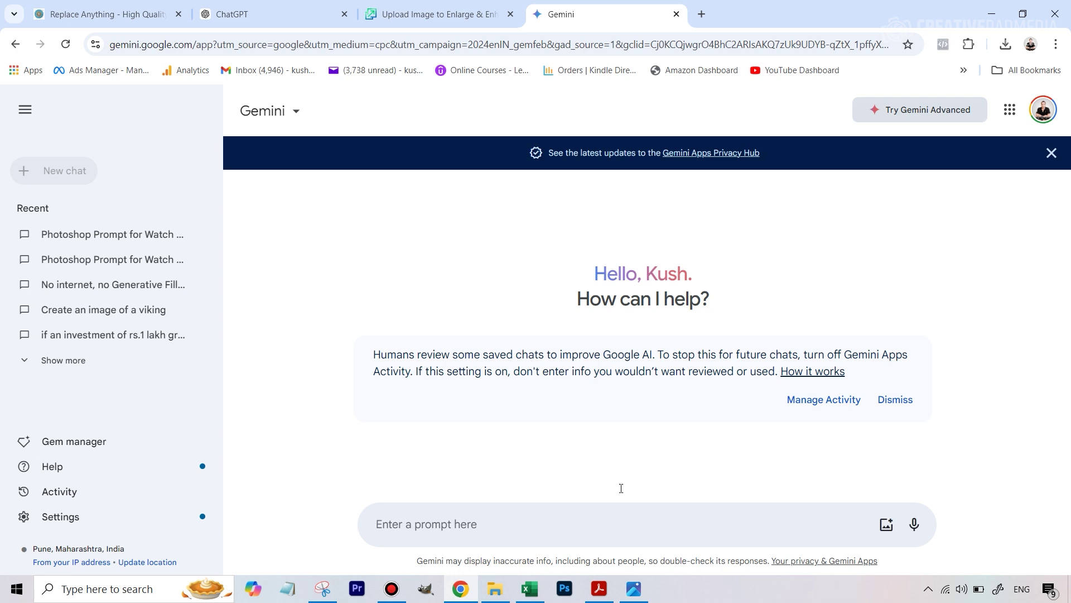
# - Send Gemini the background-prompt request with a reference image attached
pyautogui.write('I am creating a background for a product shot in an AI tool. I need a prompt for this. The product is a ketchup bottle. I am also attaching a reference image so you can get an idea of the type of background I want to generate.')
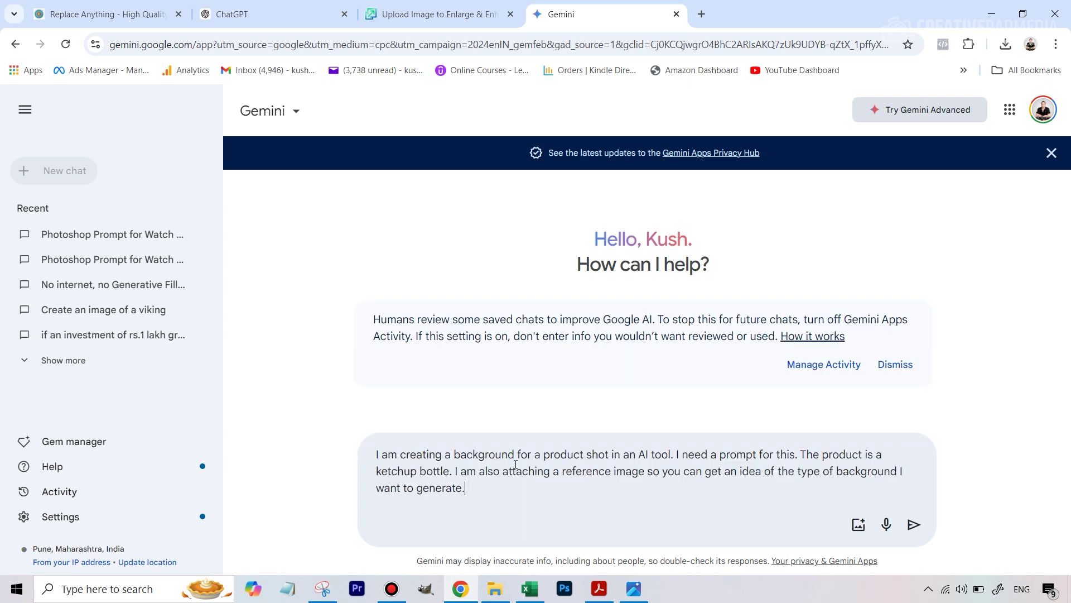
pyautogui.click(859, 525)
pyautogui.click(627, 400)
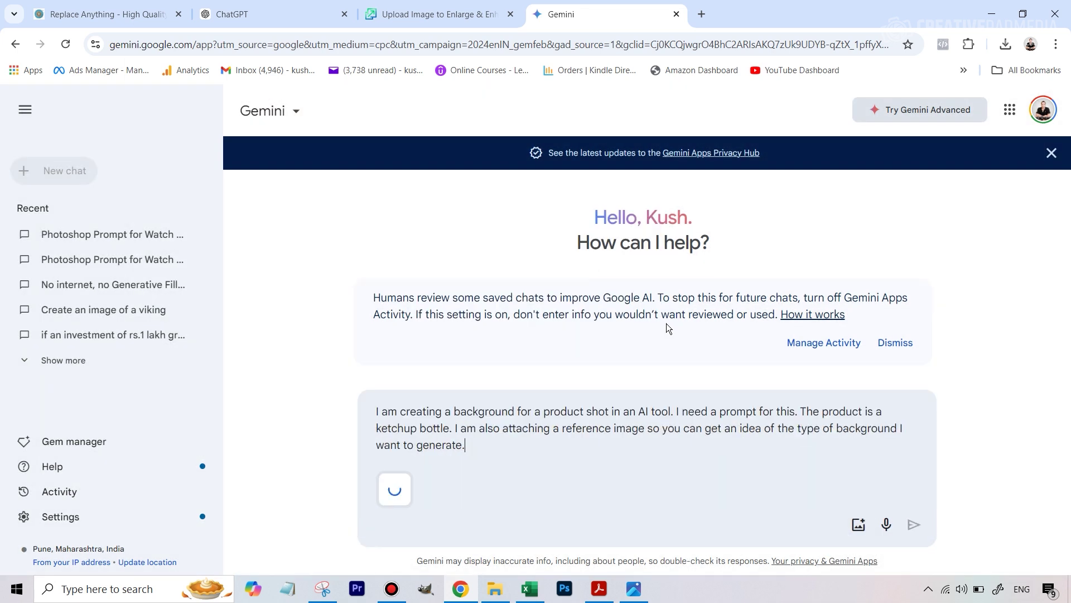
pyautogui.click(914, 525)
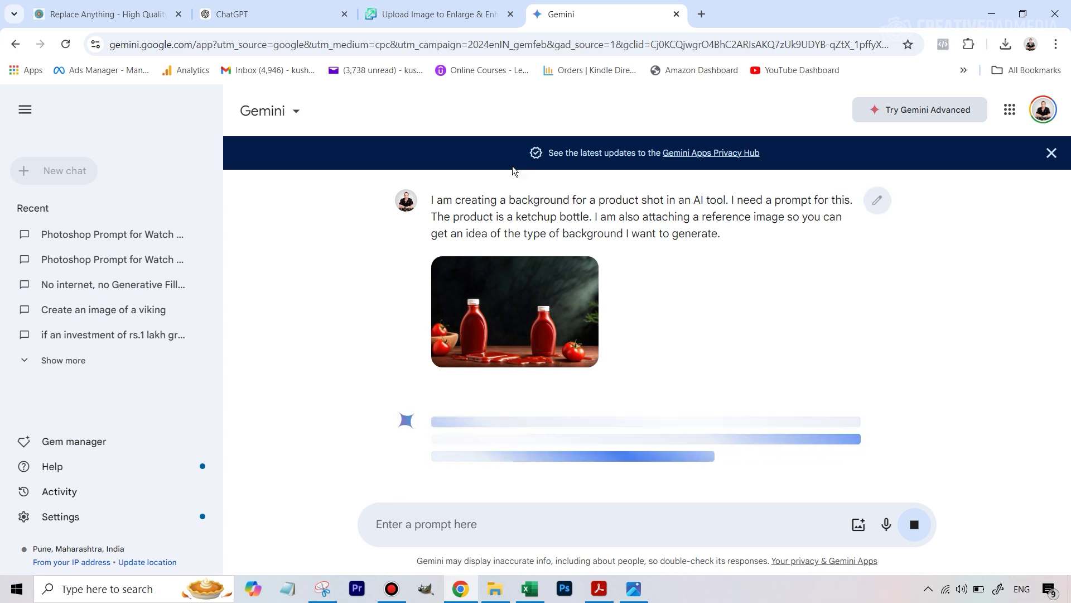
# - Copy Gemini's returned dark rustic wooden-table prompt and go back to Replace Anything
pyautogui.scroll(-3, 499, 359)
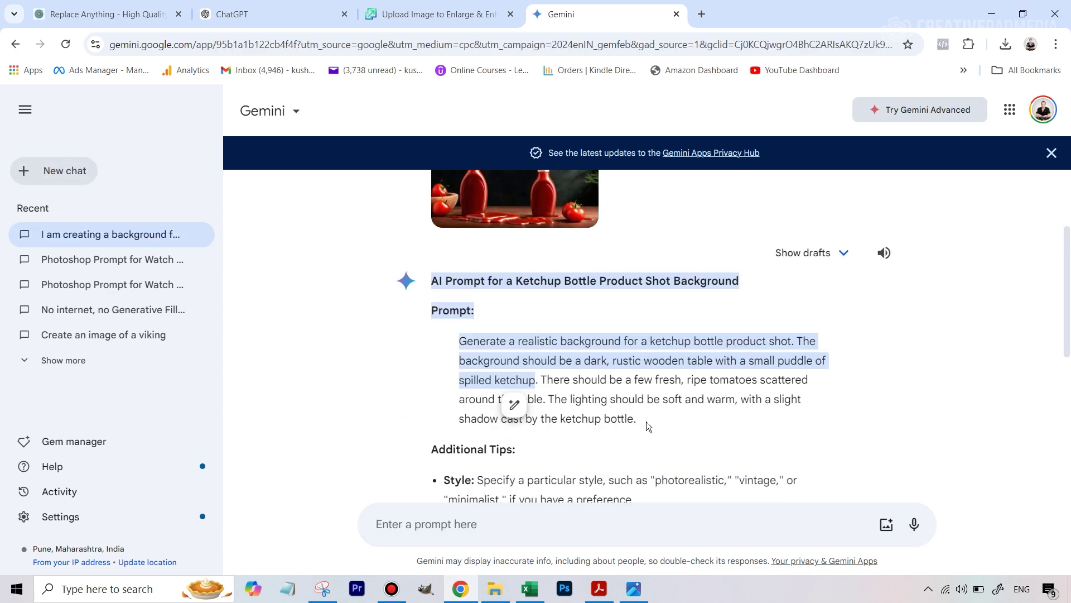
pyautogui.moveTo(636, 420); pyautogui.dragTo(460, 338)
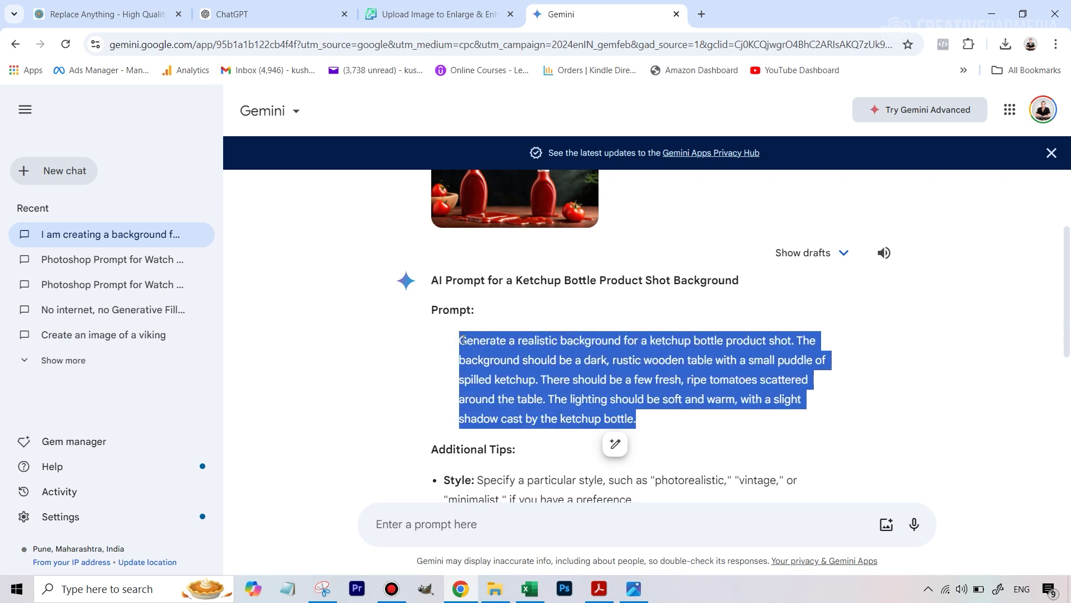
pyautogui.rightClick(463, 343)
pyautogui.click(498, 356)
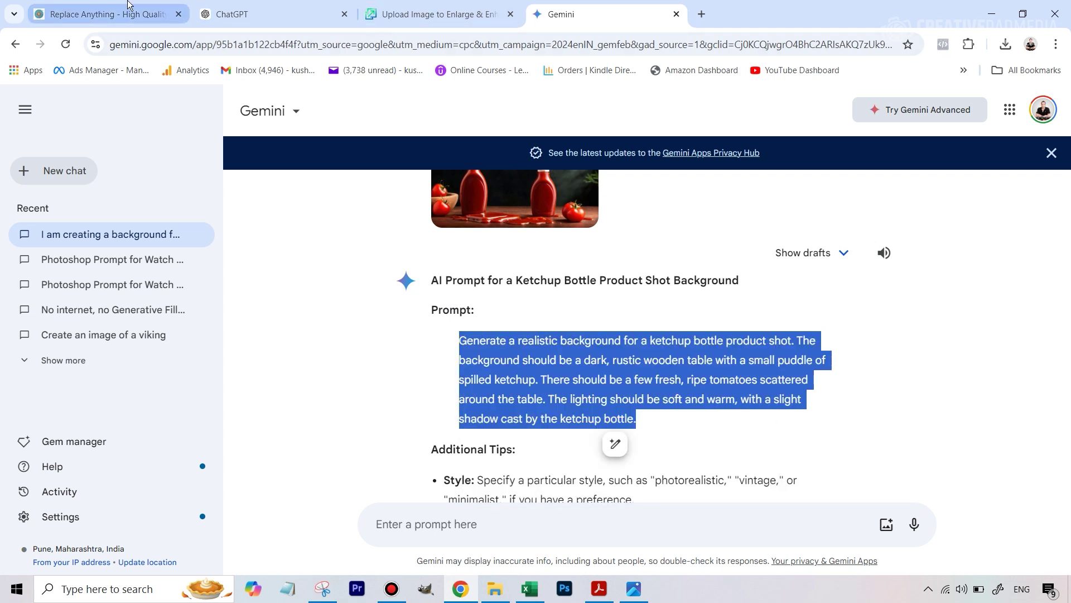
pyautogui.click(106, 14)
pyautogui.scroll(-9, 435, 420)
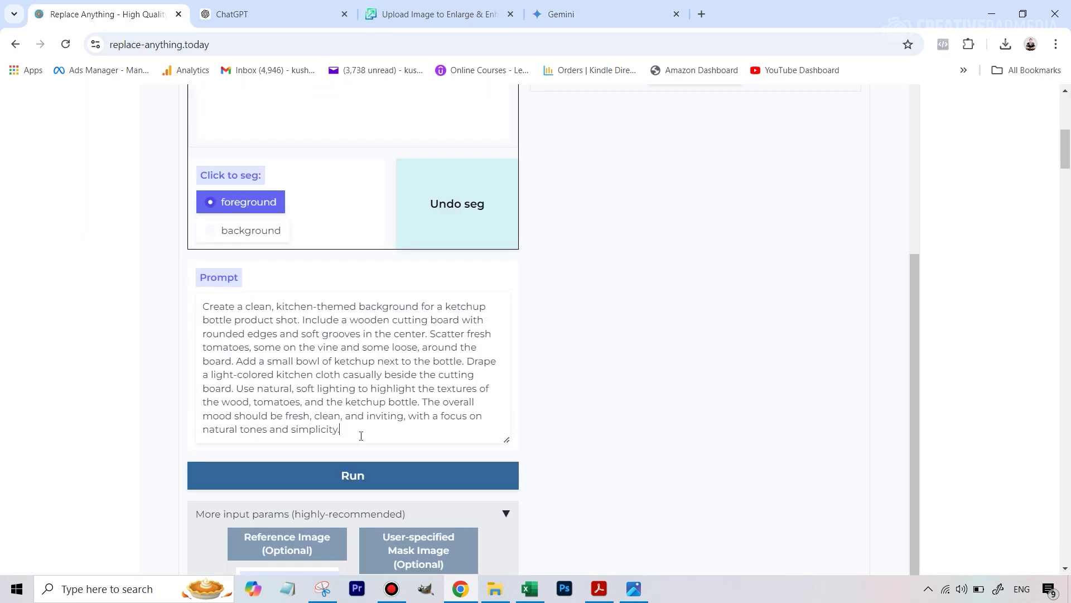
# - Replace the old Prompt text with Gemini's dark rustic wooden-table prompt
pyautogui.moveTo(361, 436); pyautogui.dragTo(182, 308)
pyautogui.hotkey('ctrl', 'v')
pyautogui.scroll(-5, 310, 376)
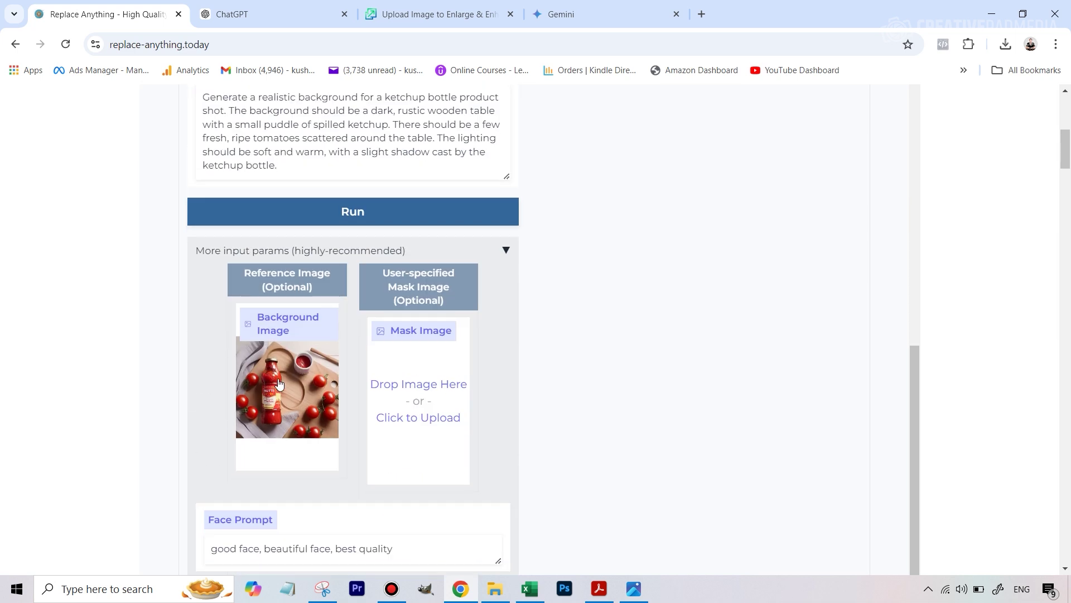
pyautogui.scroll(4, 279, 384)
pyautogui.scroll(-4, 280, 379)
pyautogui.scroll(10, 291, 362)
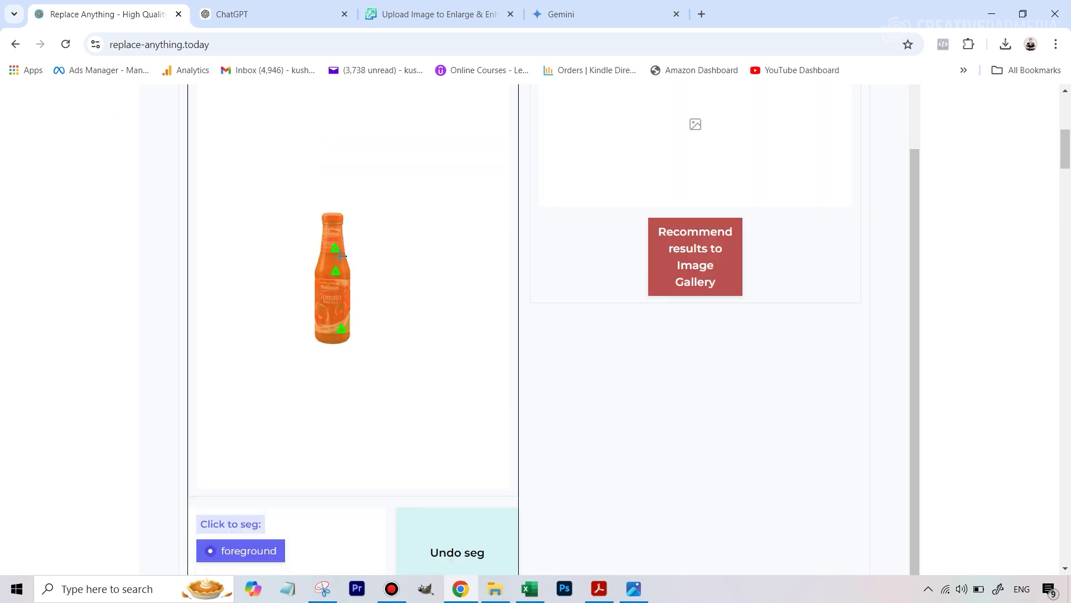
# - Re-paste the wooden-table prompt into the emptied Prompt box after the page resets
pyautogui.scroll(-3, 334, 266)
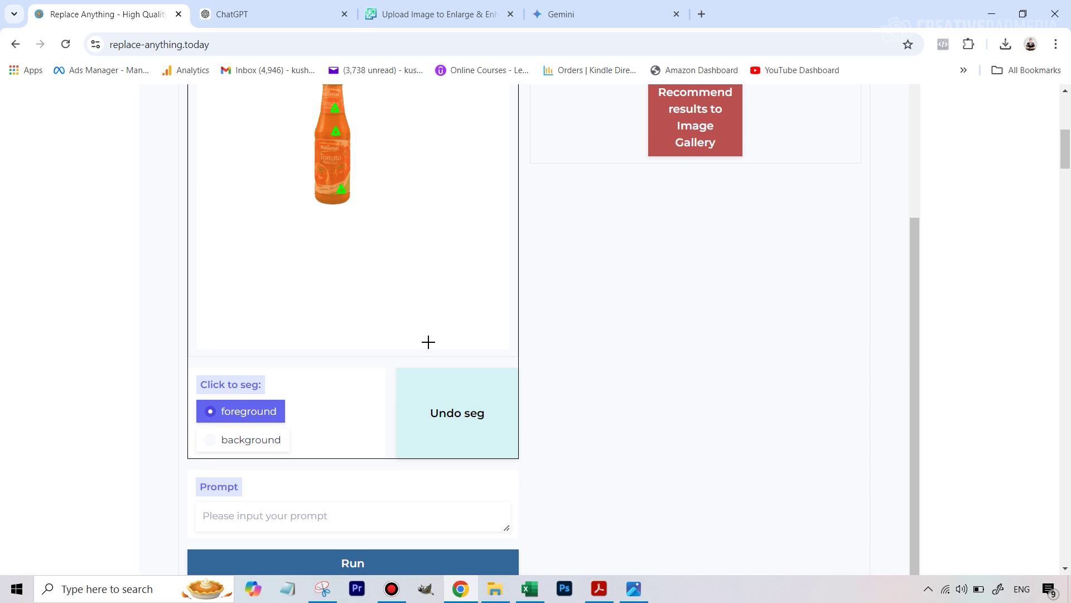
pyautogui.scroll(-1, 428, 342)
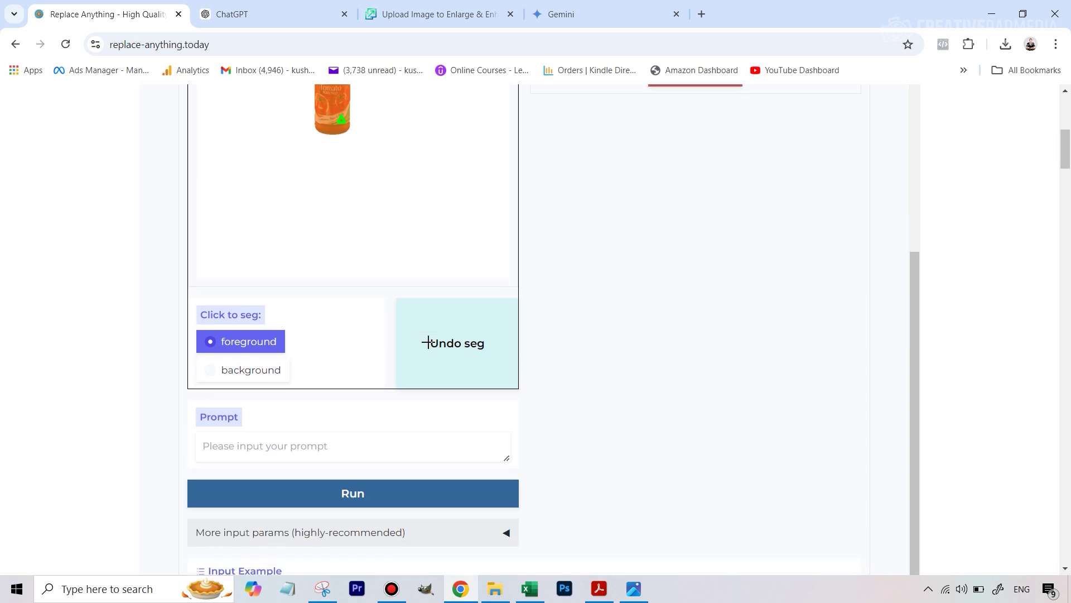
pyautogui.scroll(-2, 334, 335)
pyautogui.scroll(2, 290, 257)
pyautogui.scroll(-2, 312, 290)
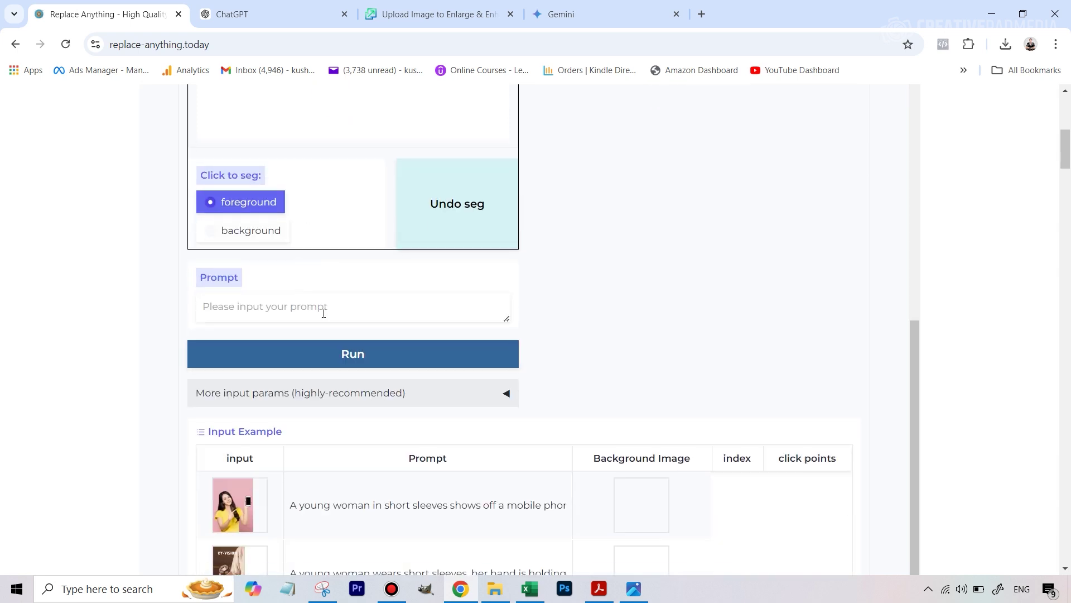
pyautogui.hotkey('ctrl', 'v')
pyautogui.scroll(-2, 343, 316)
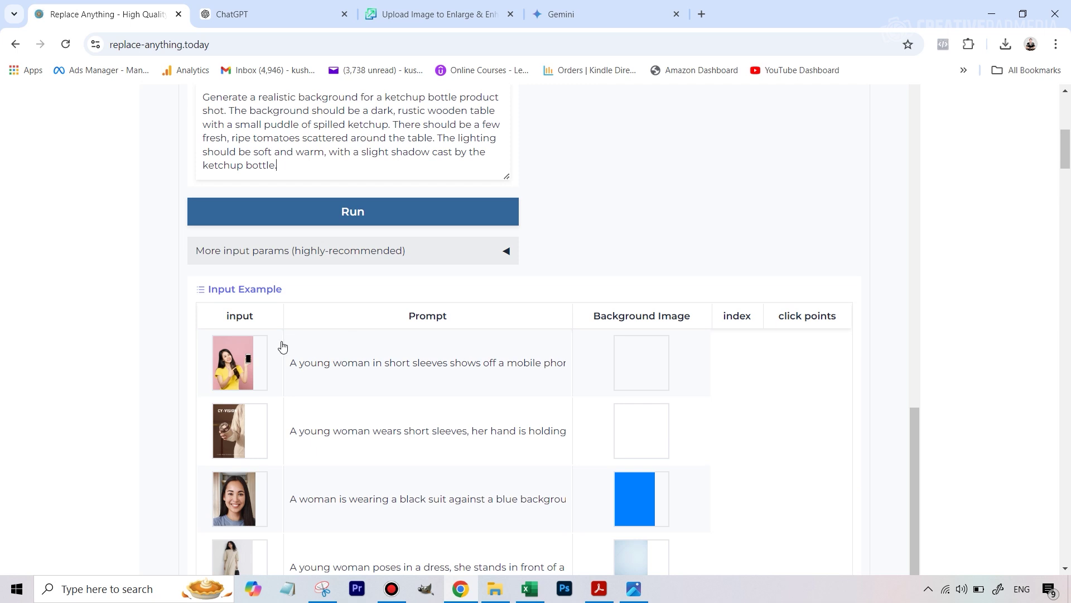
pyautogui.scroll(1, 343, 316)
# - Load image 2 as the Background Image in the extra input parameters and view the outputs
pyautogui.click(464, 319)
pyautogui.click(285, 401)
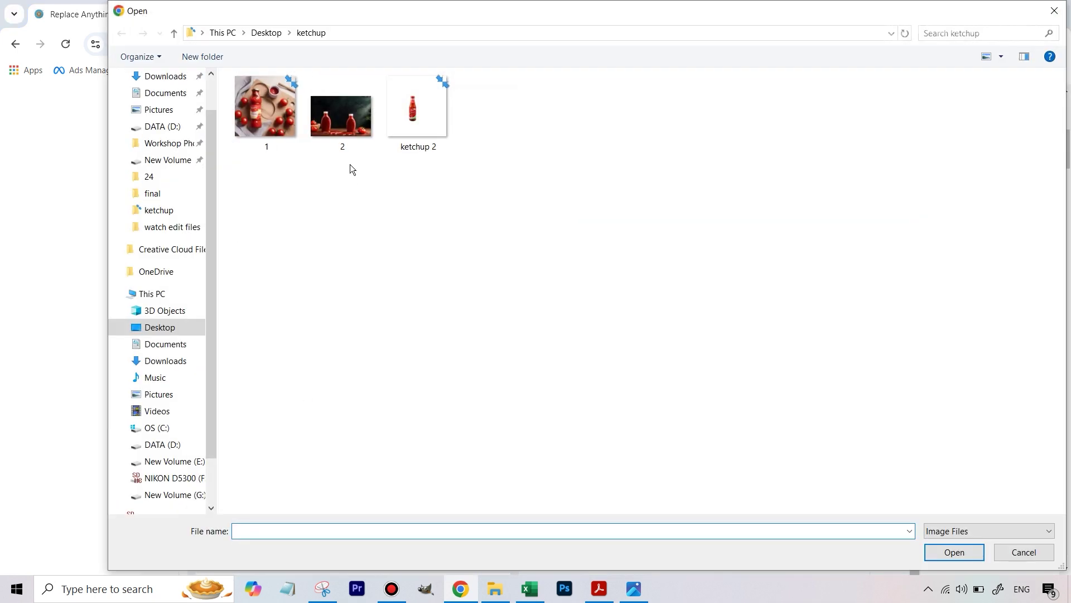
pyautogui.doubleClick(345, 130)
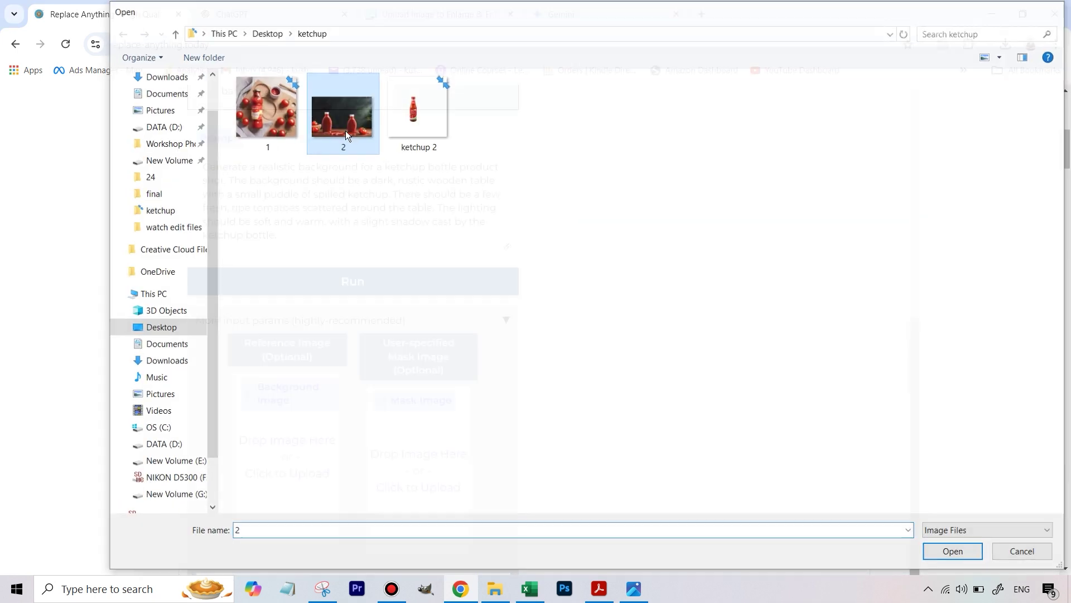
pyautogui.scroll(10, 587, 319)
pyautogui.scroll(-4, 587, 319)
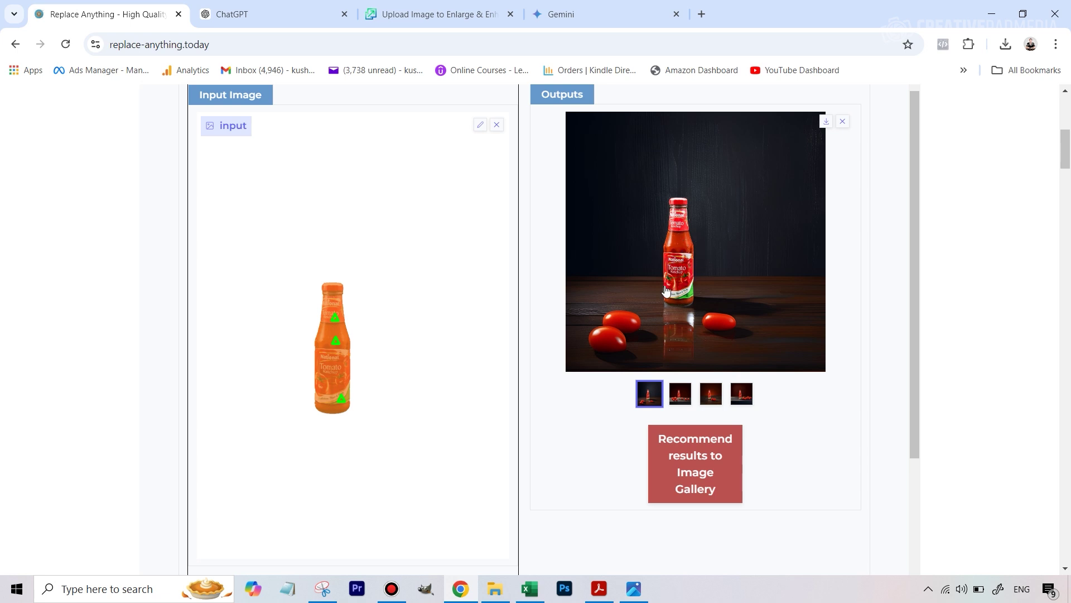
# - Compare the four outputs and settle on the dark-red tomato-vine result
pyautogui.click(678, 404)
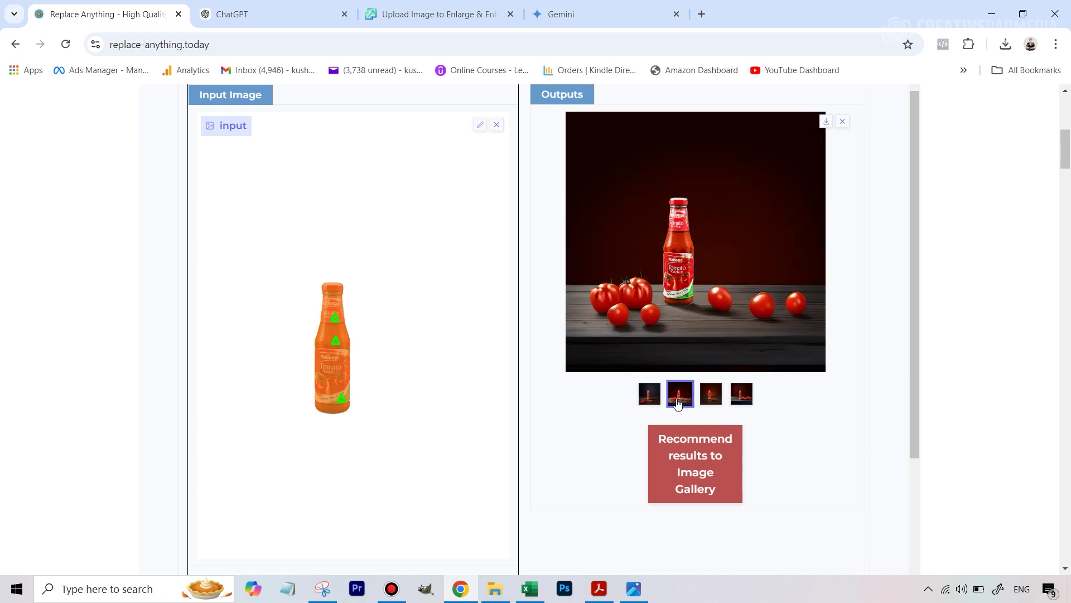
pyautogui.click(711, 394)
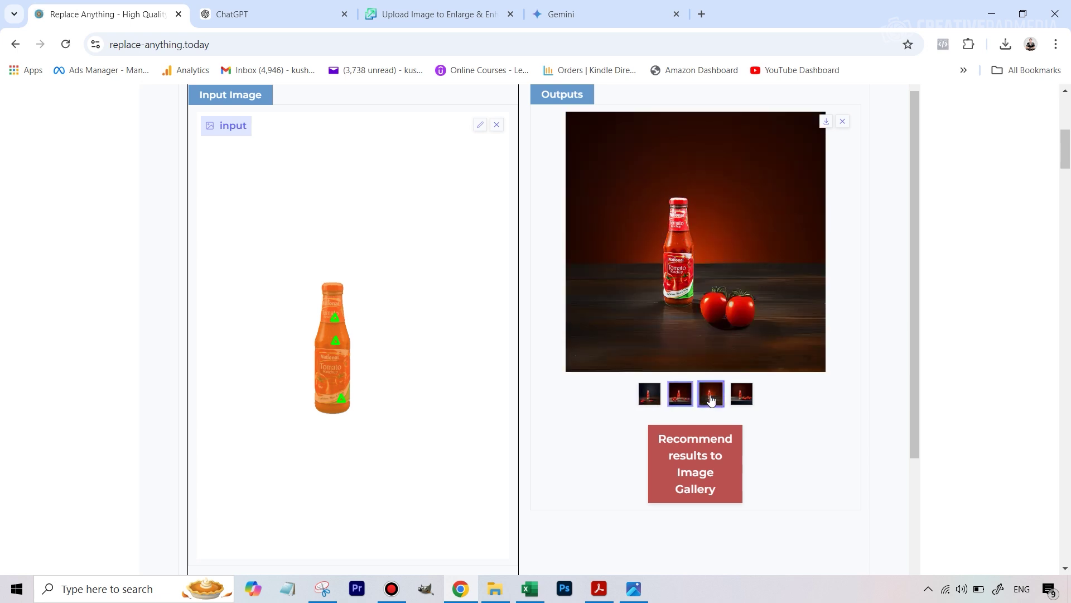
pyautogui.click(749, 395)
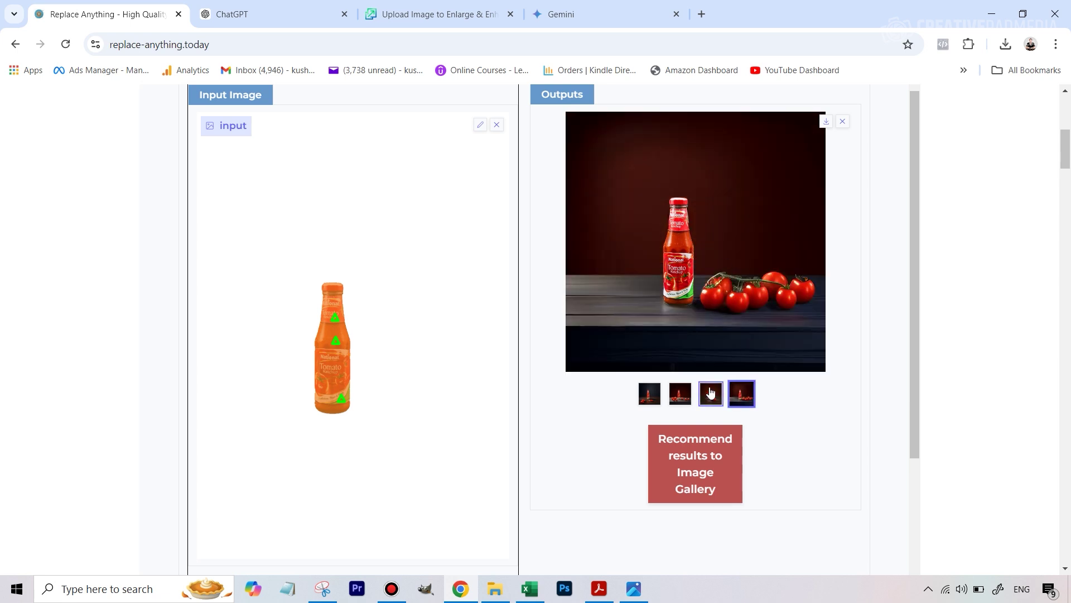
pyautogui.click(710, 394)
pyautogui.click(741, 402)
pyautogui.click(711, 394)
pyautogui.click(739, 397)
# - Download the tomato-vine result and switch to Upscale.media
pyautogui.scroll(3, 822, 271)
pyautogui.click(826, 261)
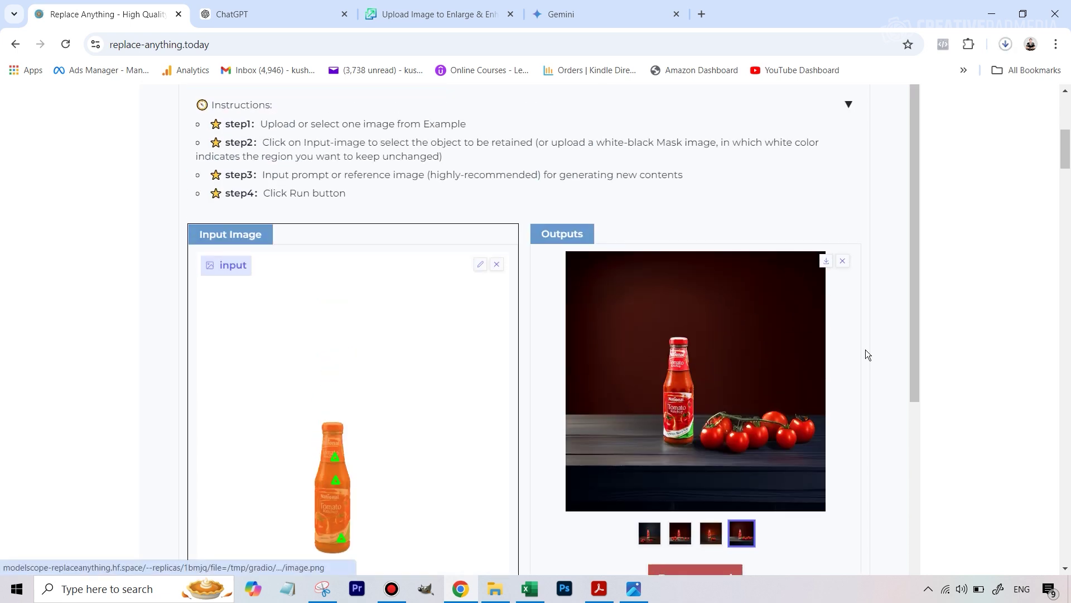
pyautogui.click(438, 14)
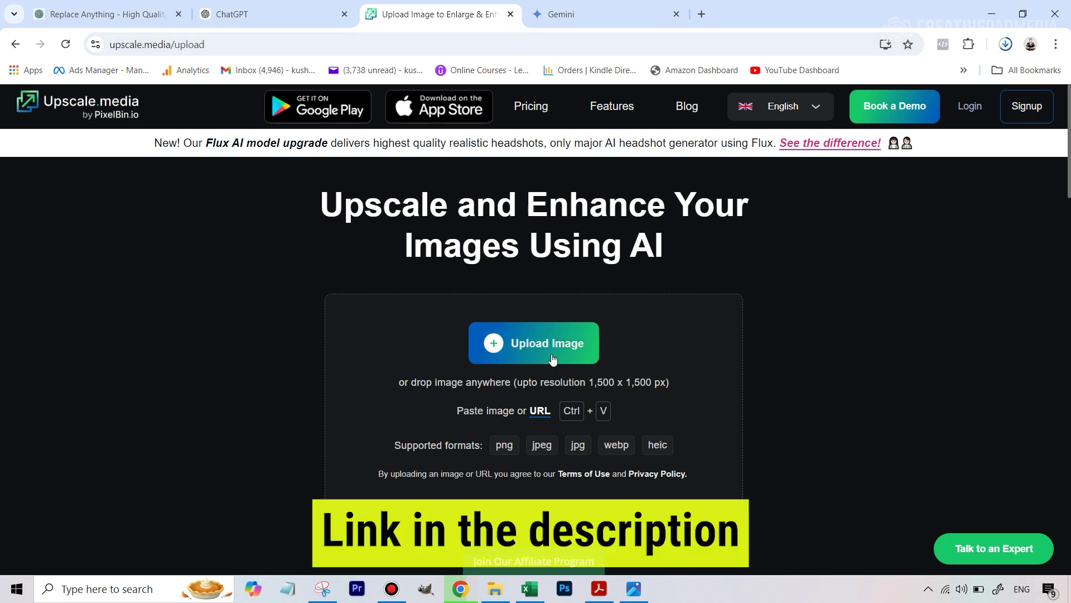
# - Paste the kitchen image into Upscale.media and review its 2x (1792 x 1792) normal and AI versions
pyautogui.hotkey('ctrl', 'v')
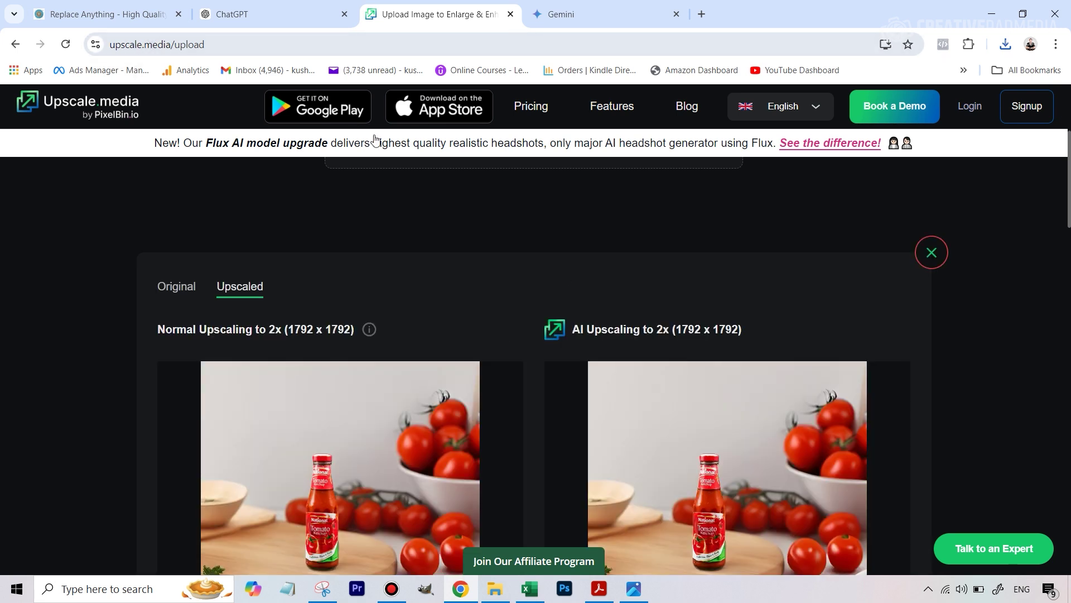
pyautogui.scroll(-3, 371, 140)
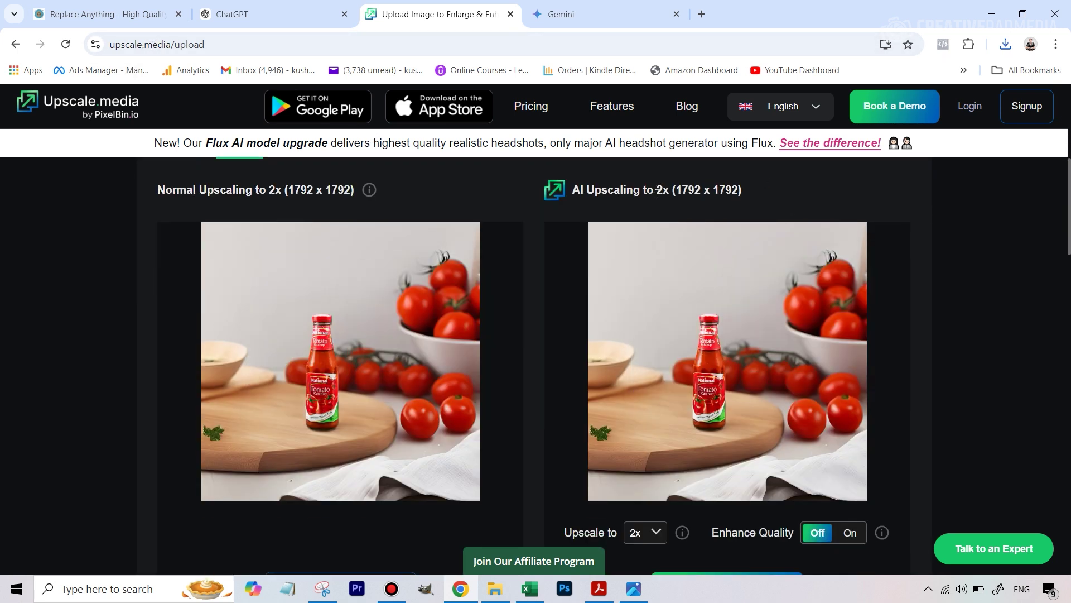
pyautogui.scroll(1, 676, 194)
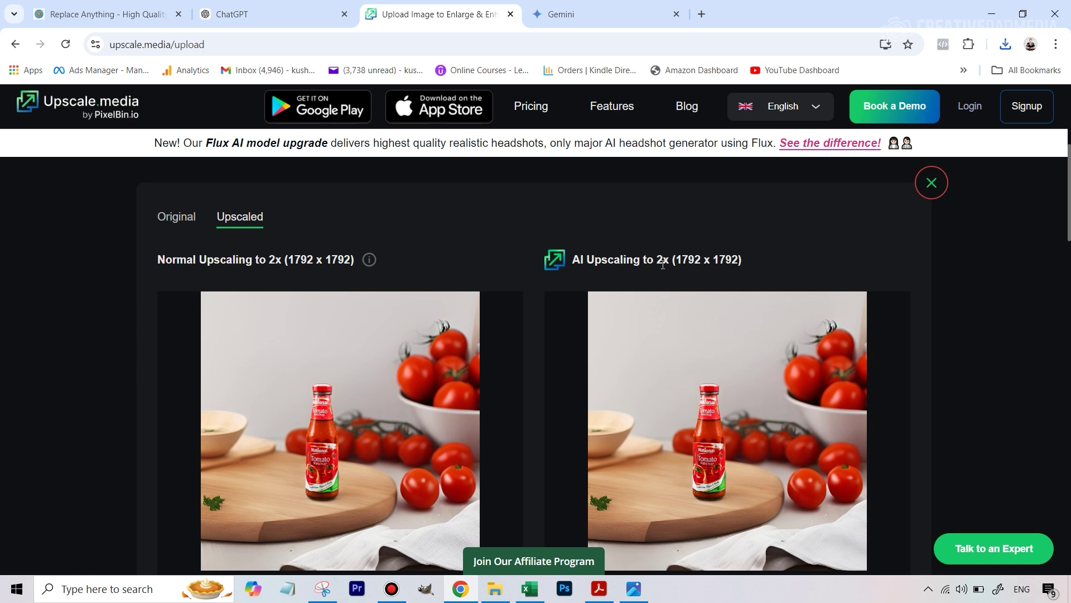
pyautogui.scroll(4, 663, 263)
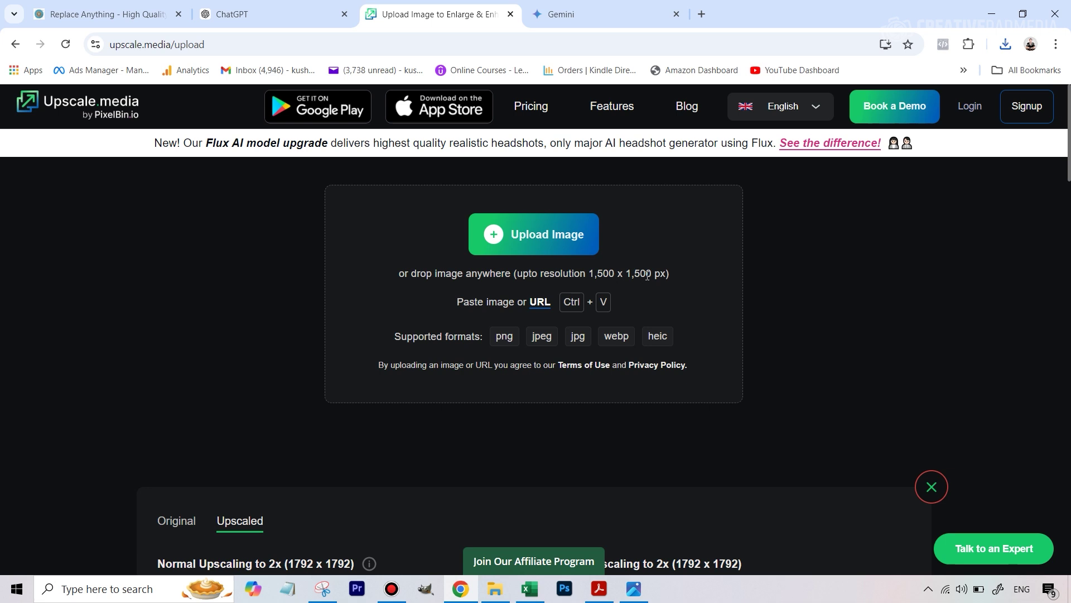
pyautogui.scroll(-3, 667, 324)
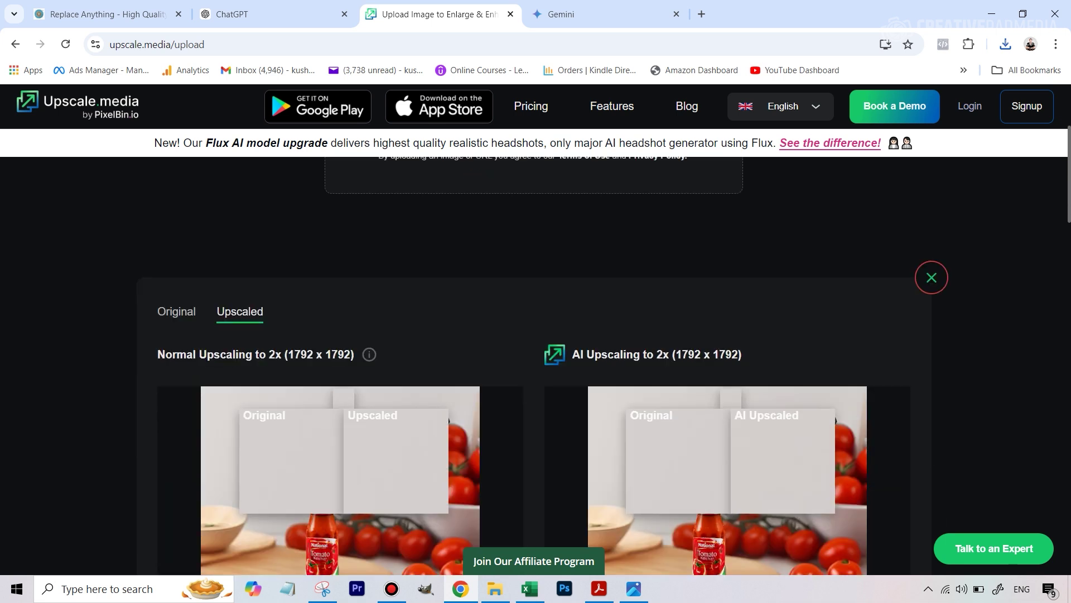
pyautogui.scroll(-1, 1048, 422)
pyautogui.scroll(-5, 1047, 416)
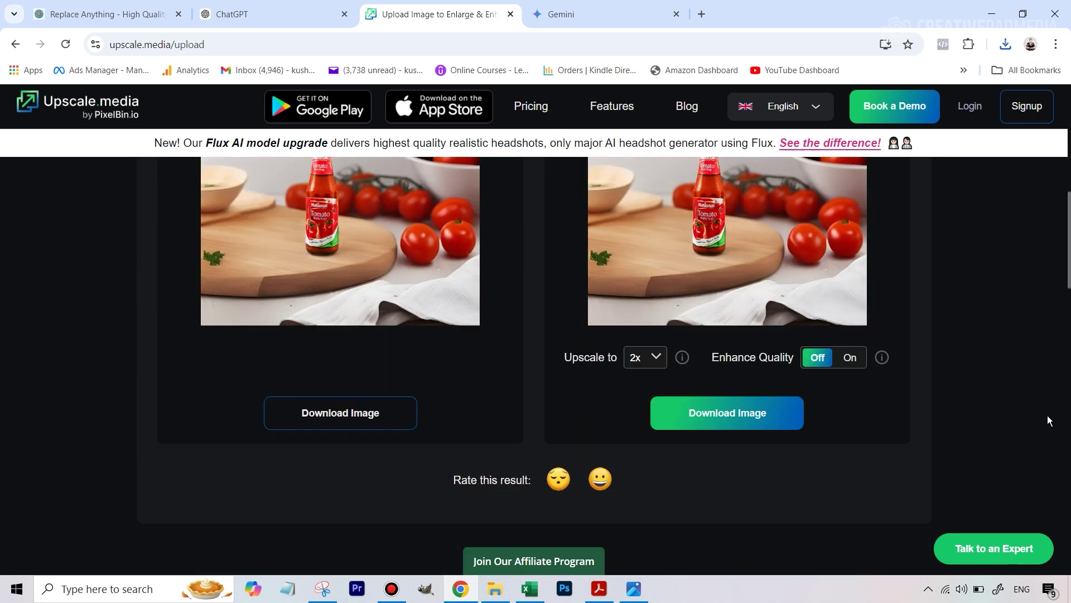
# - Set the upscale factor to 4x and download the AI-upscaled kitchen image
pyautogui.click(646, 357)
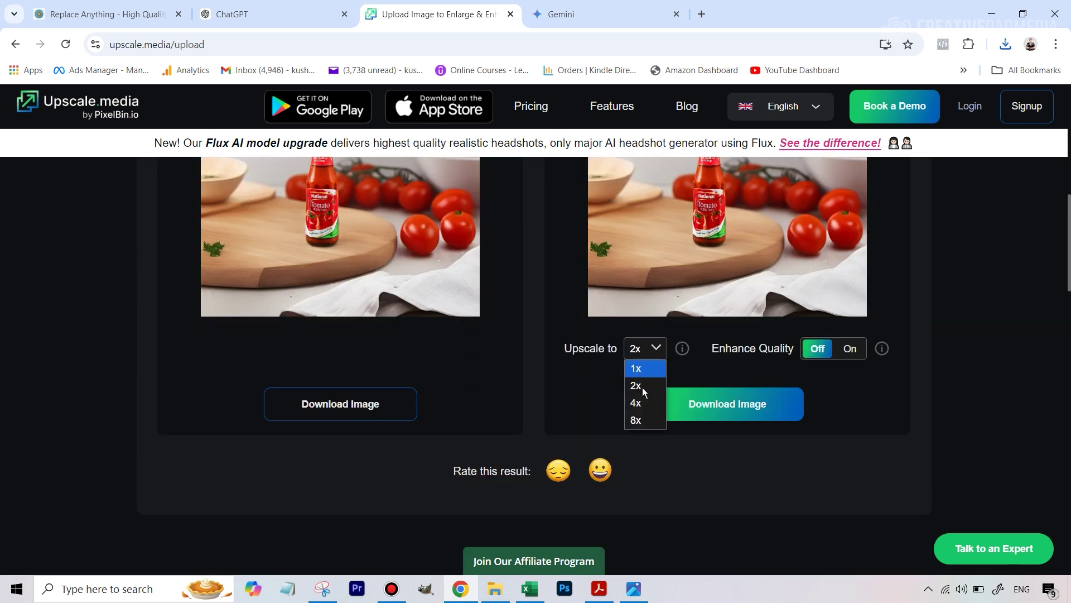
pyautogui.scroll(-5, 657, 403)
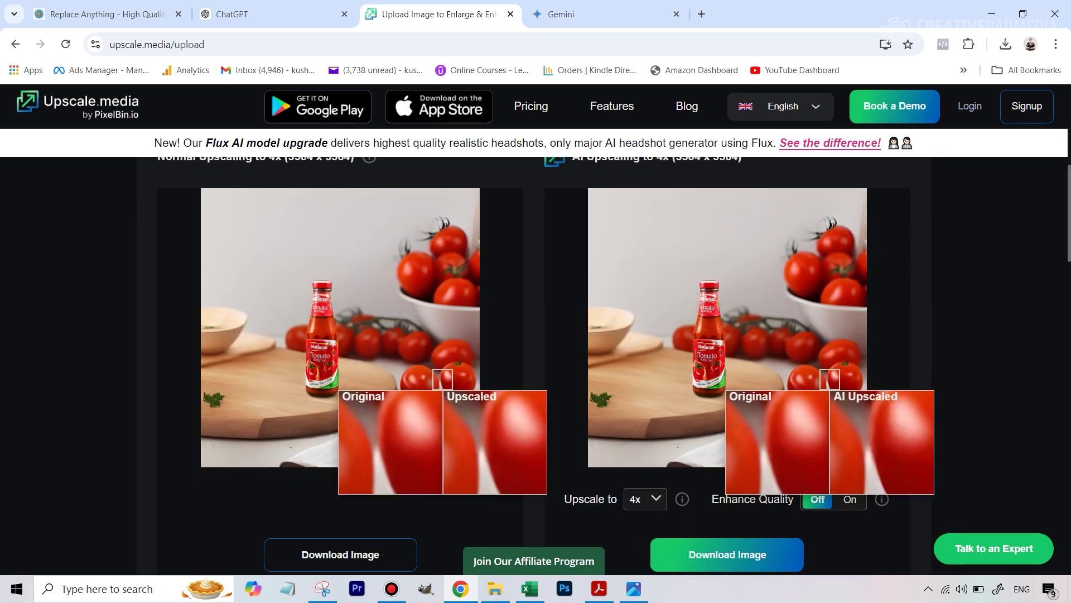
pyautogui.click(732, 551)
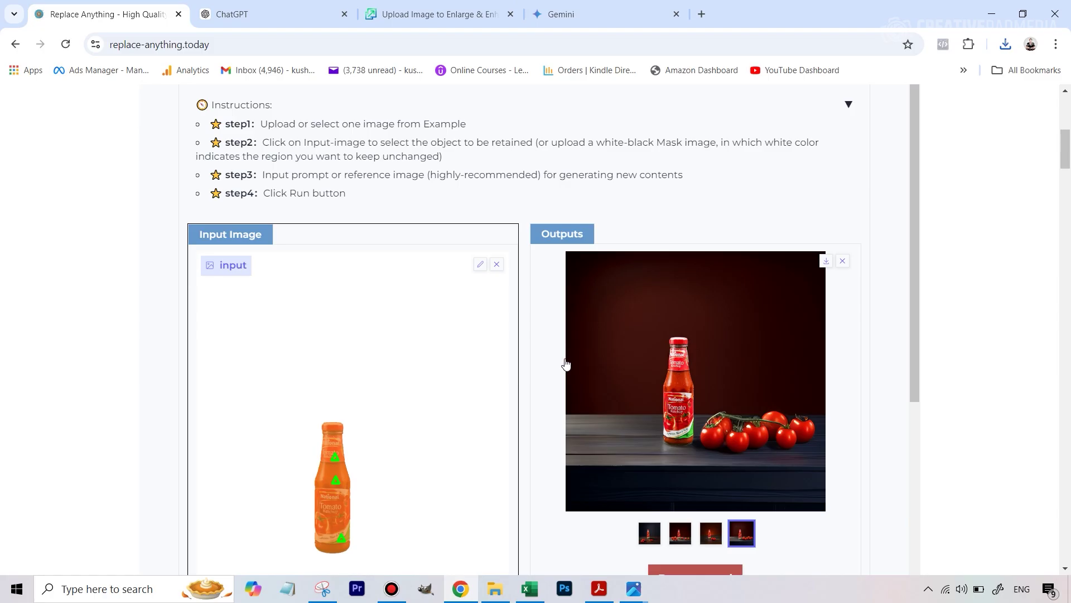
# - Open the input bottle image for editing and add empty canvas above and below it
pyautogui.scroll(-3, 567, 363)
pyautogui.click(481, 125)
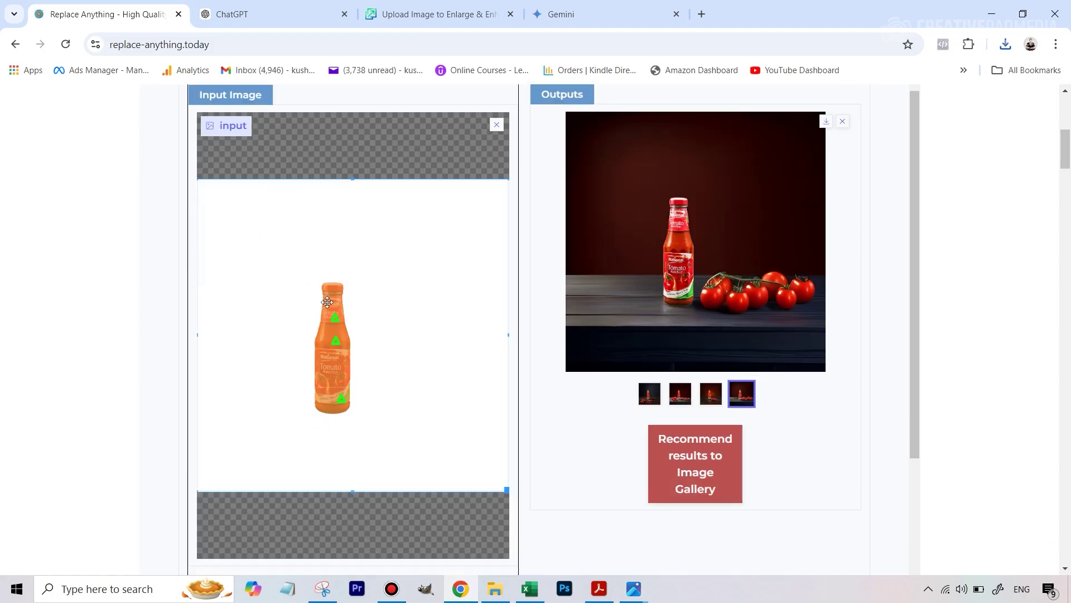
pyautogui.moveTo(1065, 162); pyautogui.dragTo(1068, 188)
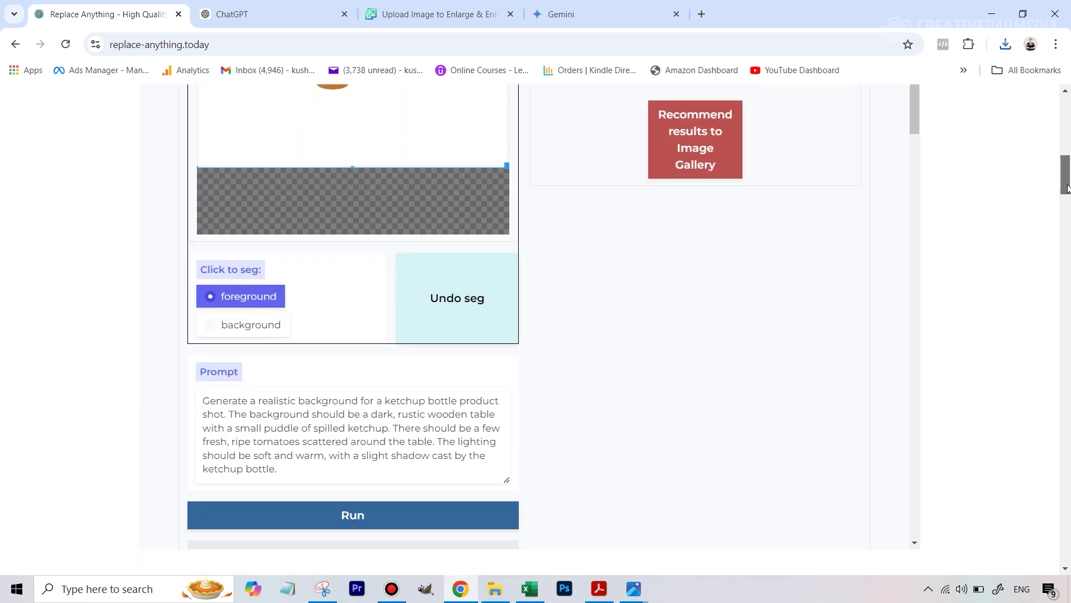
pyautogui.scroll(-5, 607, 411)
pyautogui.scroll(-3, 452, 316)
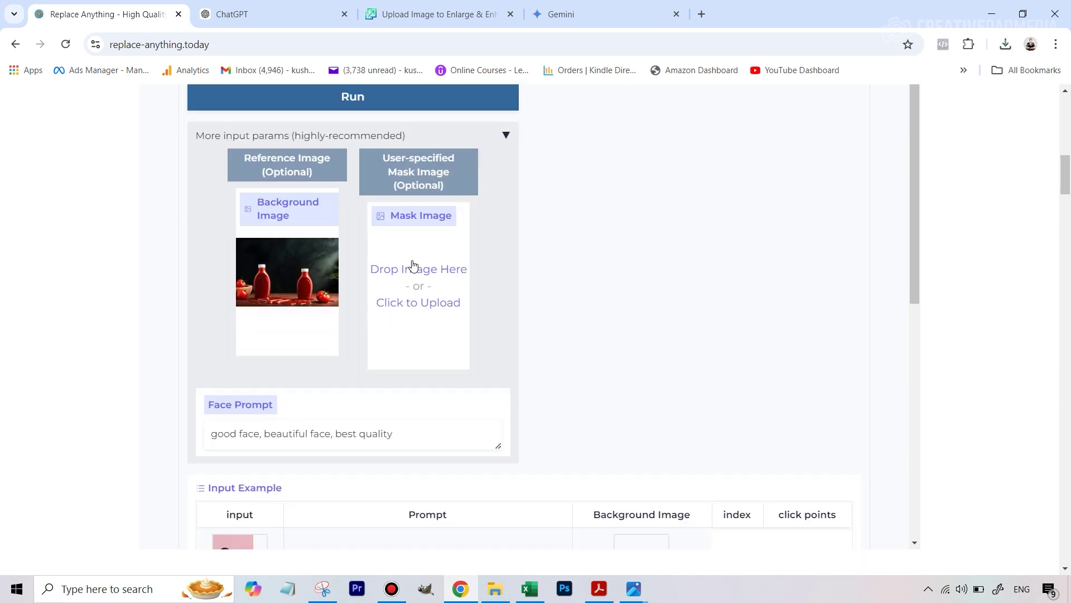
pyautogui.scroll(11, 414, 260)
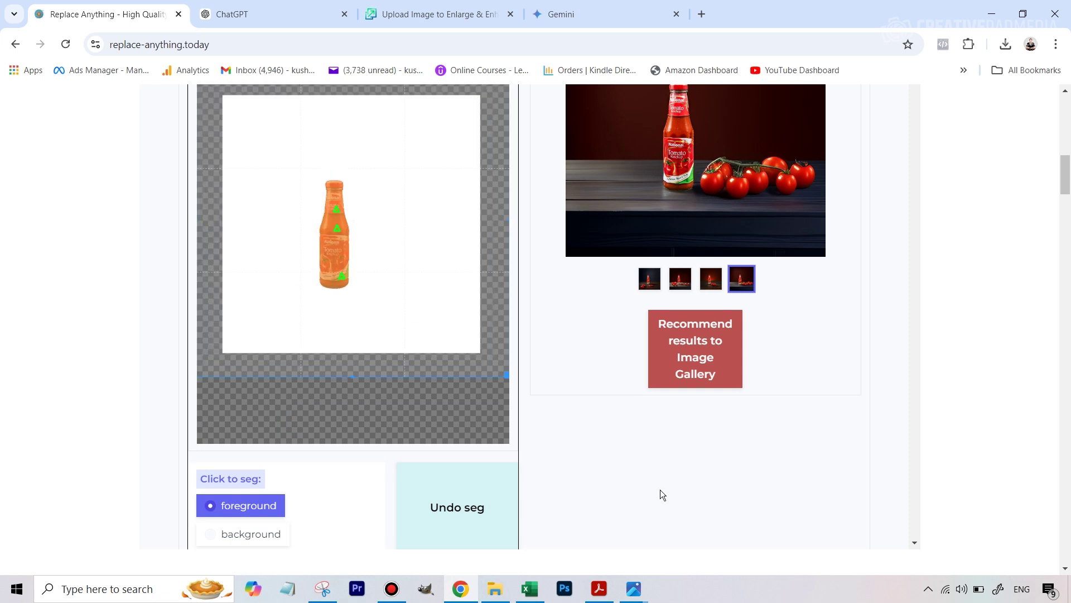
pyautogui.scroll(-10, 664, 485)
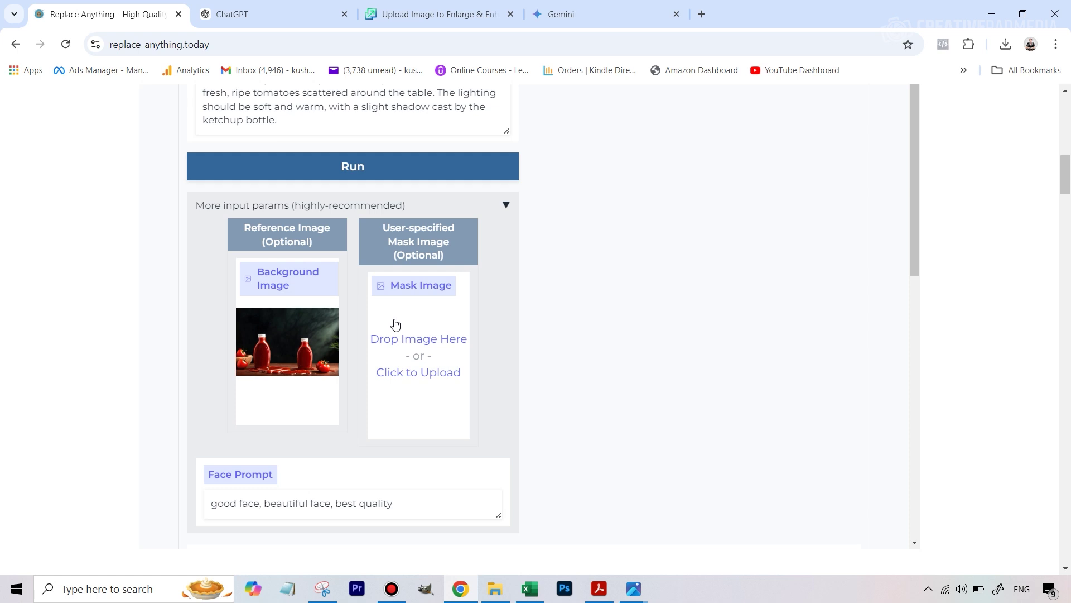
# - Zoom the bottle image out so it sits centred with transparent padding on every side
pyautogui.scroll(9, 395, 321)
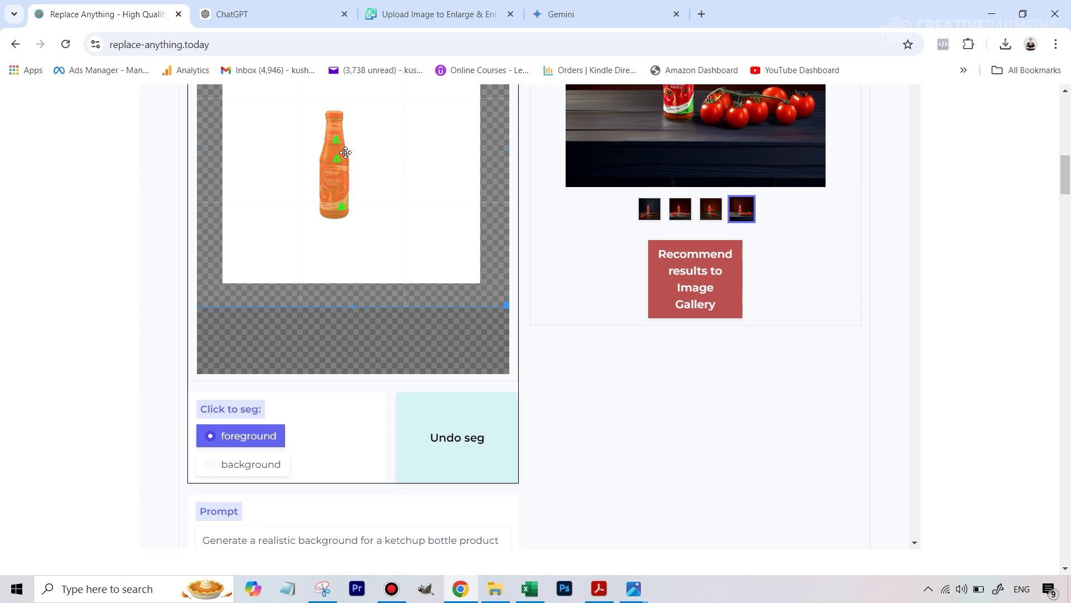
pyautogui.scroll(-2, 385, 257)
pyautogui.scroll(-1, 397, 351)
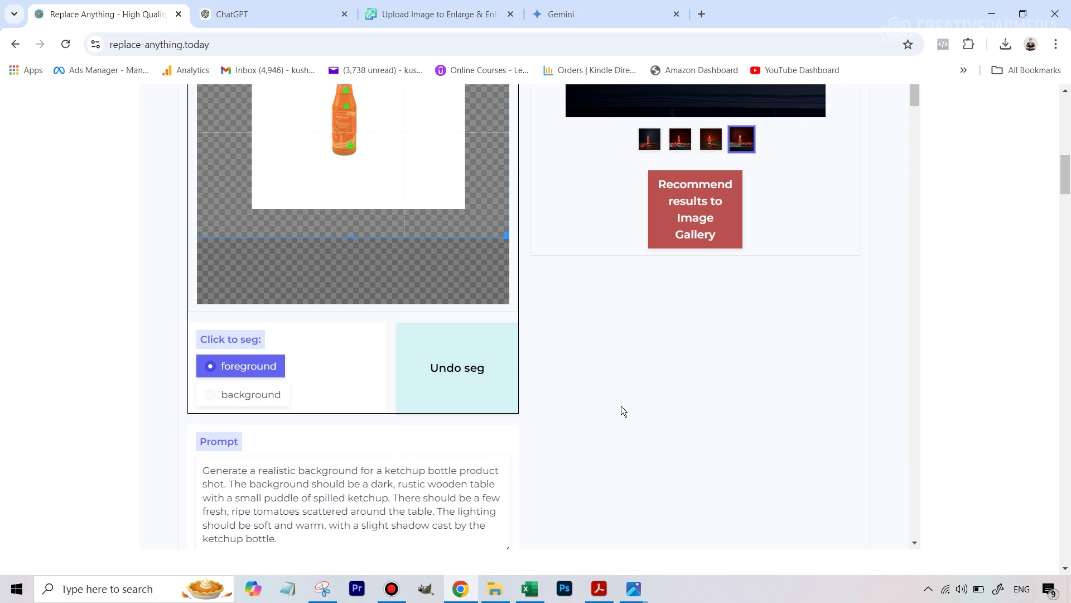
pyautogui.scroll(2, 622, 405)
pyautogui.scroll(1, 625, 354)
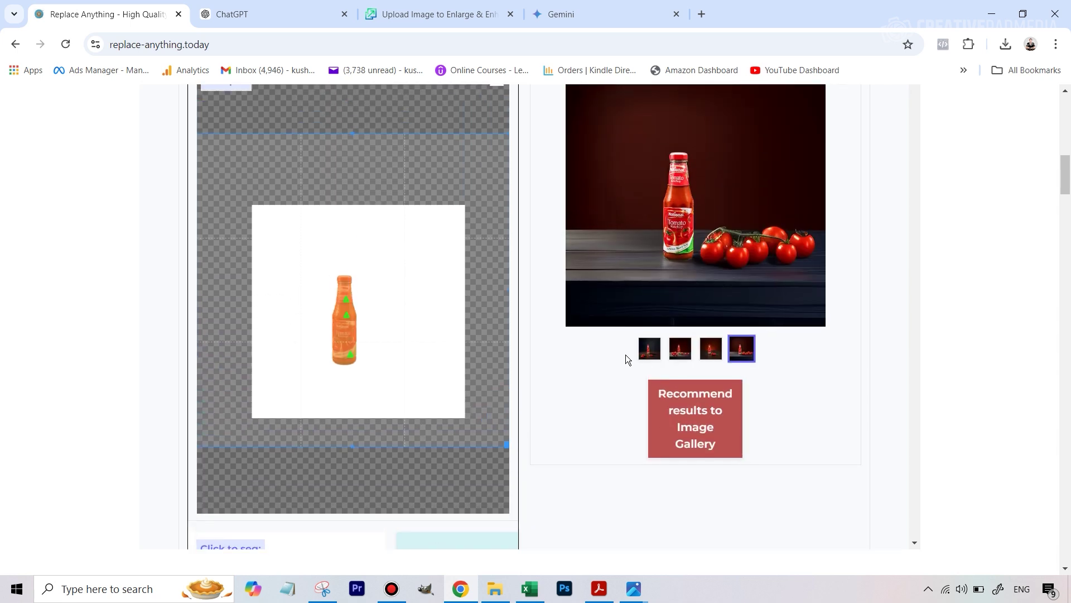